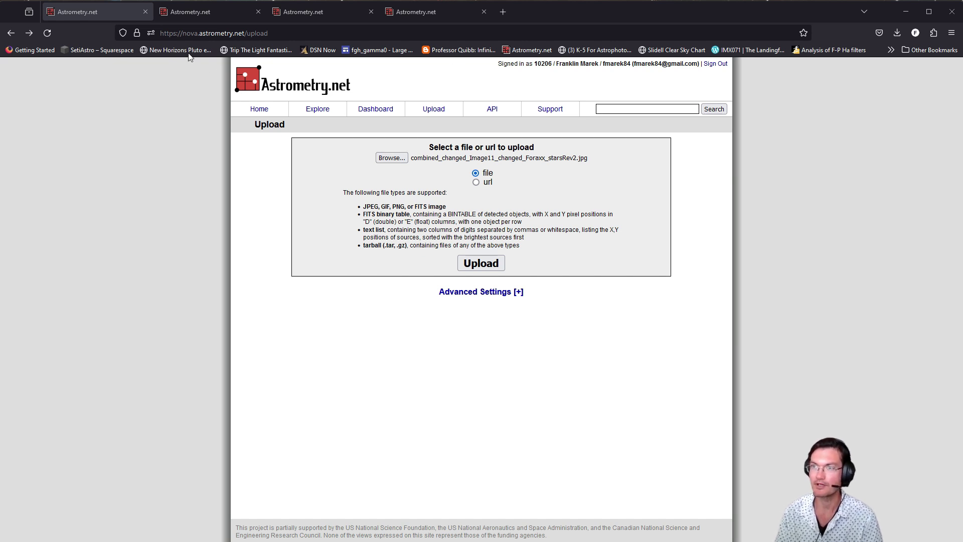
Upload combined_changed_Image11_changed_Foraxx_starsRev2.jpg to Astrometry.net for plate solving, creating Submission 9323609.
left_click(390, 158)
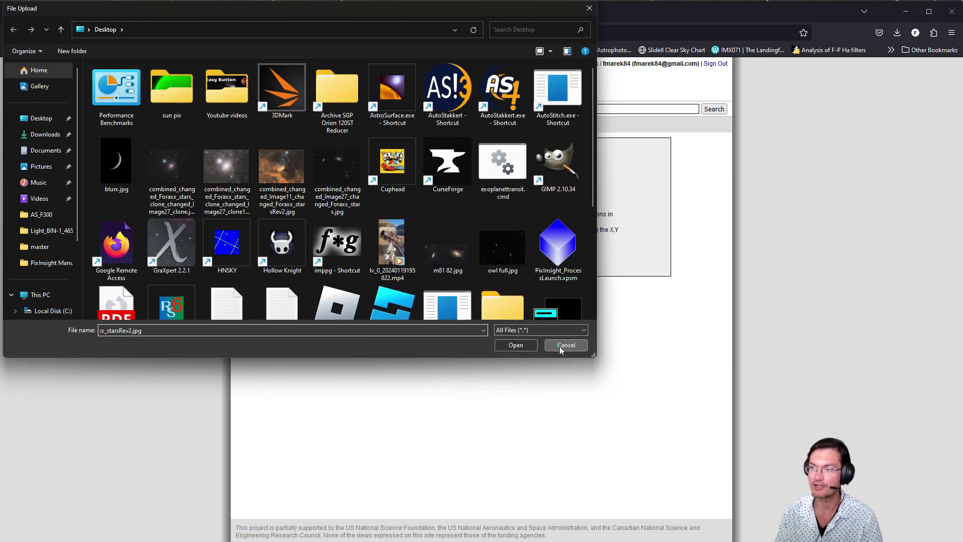
left_click(558, 346)
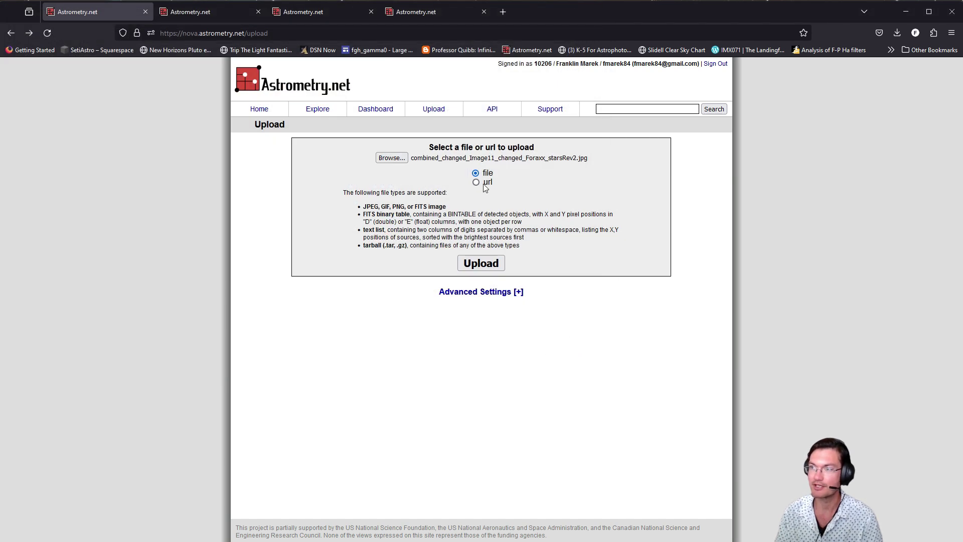
left_click(494, 270)
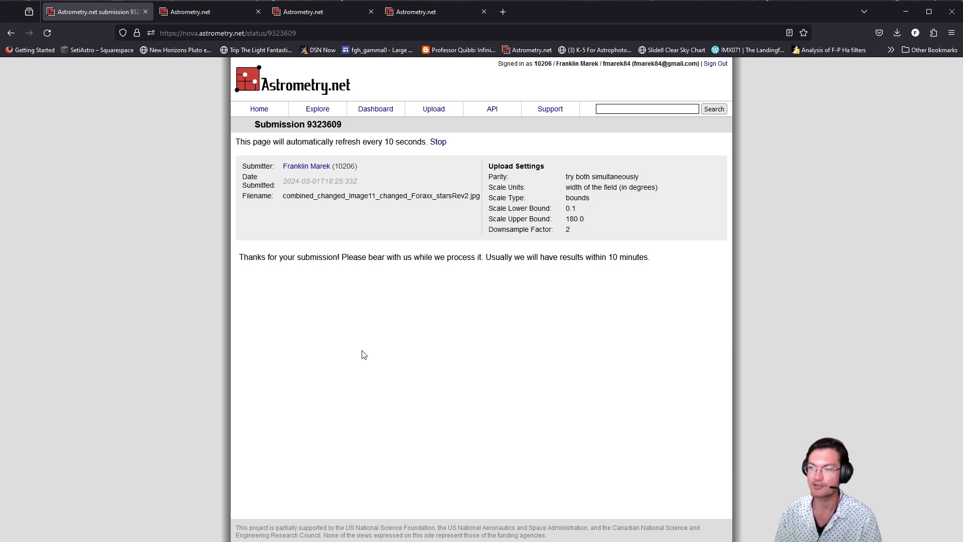
Compare the solved annotated results for owl full.jpg, SHO_crop.jpg and the combined_changed image.
key("ctrl+Tab")
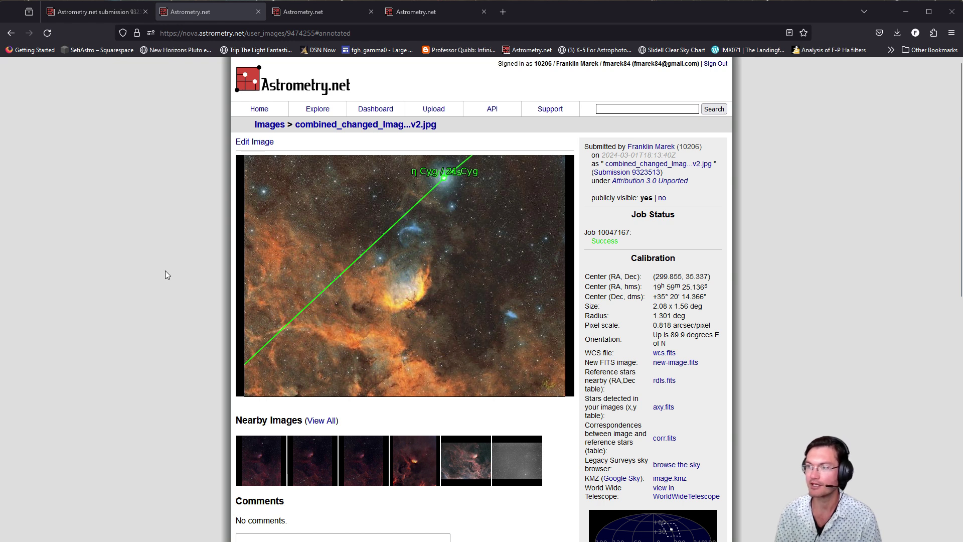
mouse_move(441, 295)
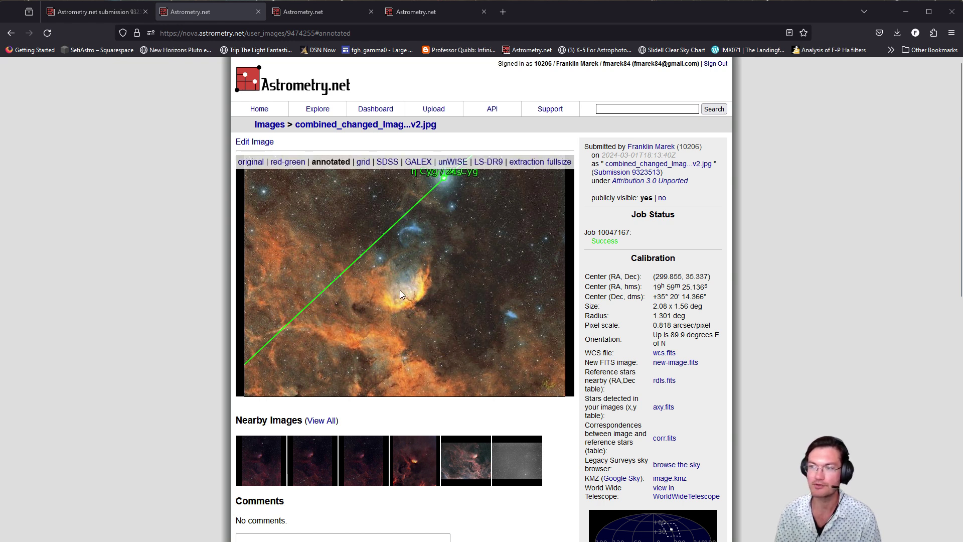
left_click(290, 12)
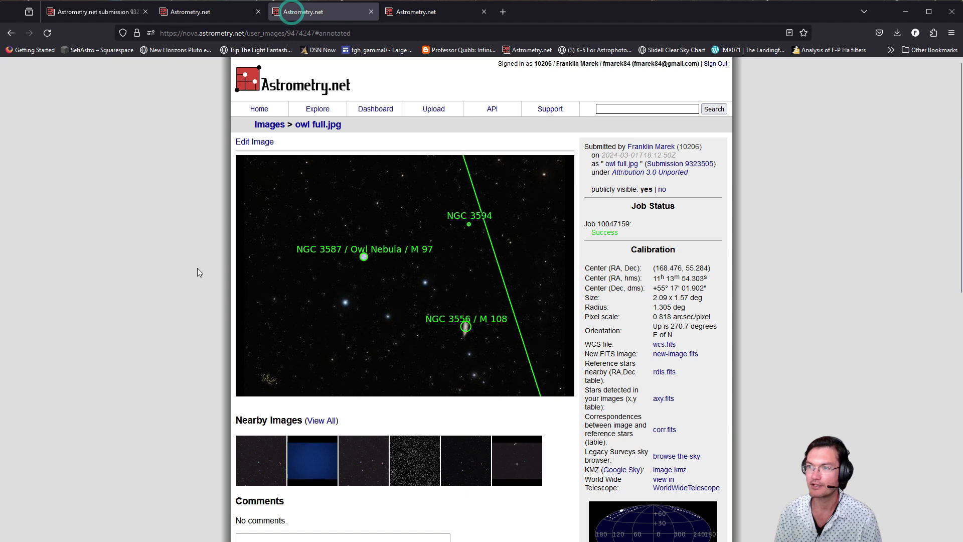
mouse_move(361, 310)
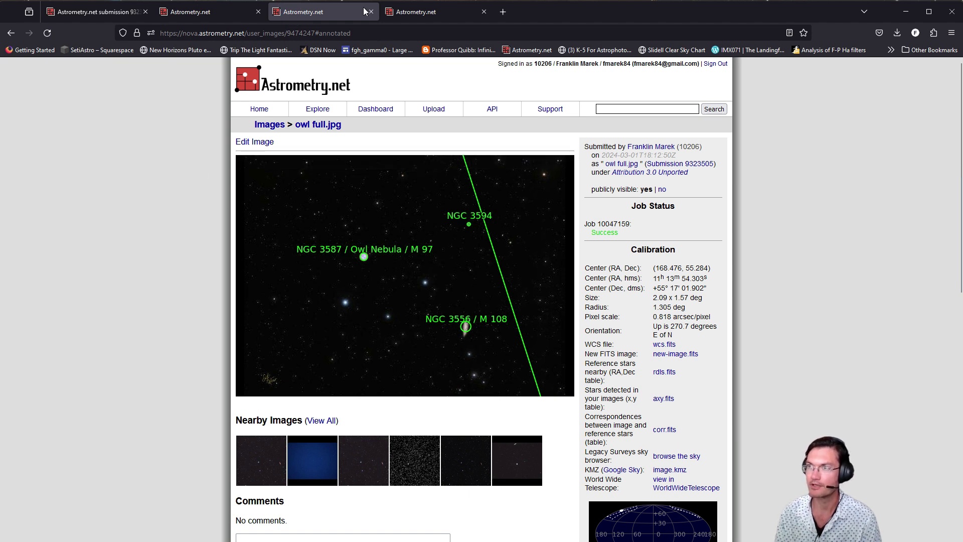
left_click(404, 13)
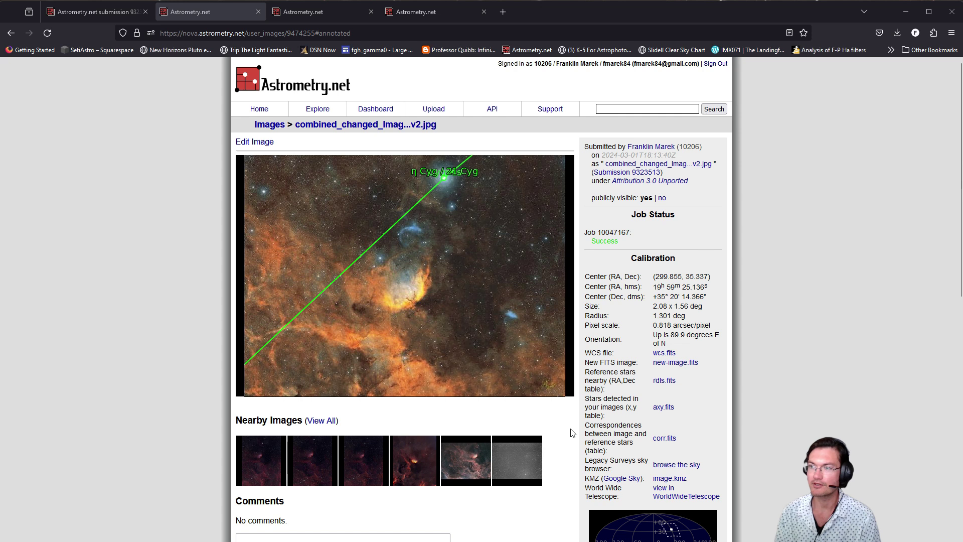
Download the plate-solved new-image.fits file from the results page.
mouse_move(489, 372)
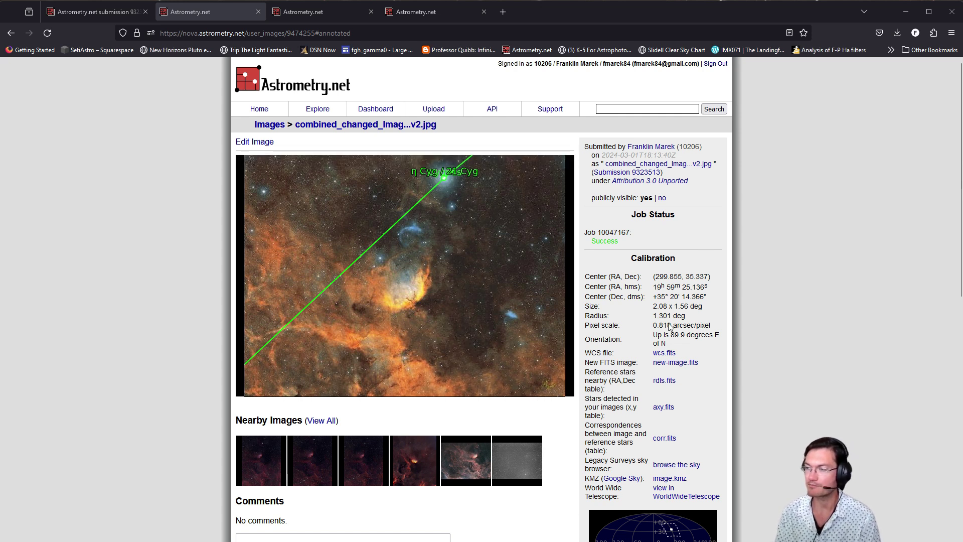
left_click(677, 364)
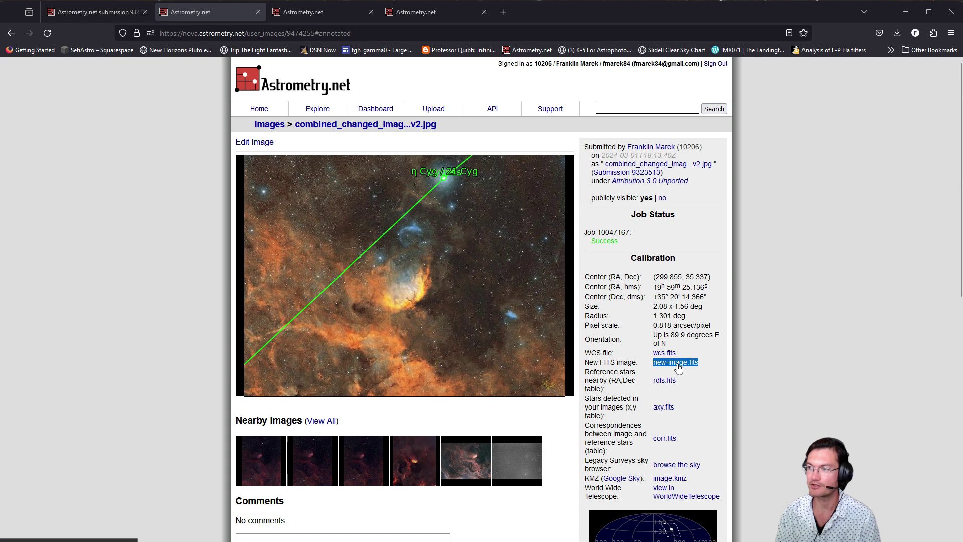
triple_click(671, 366)
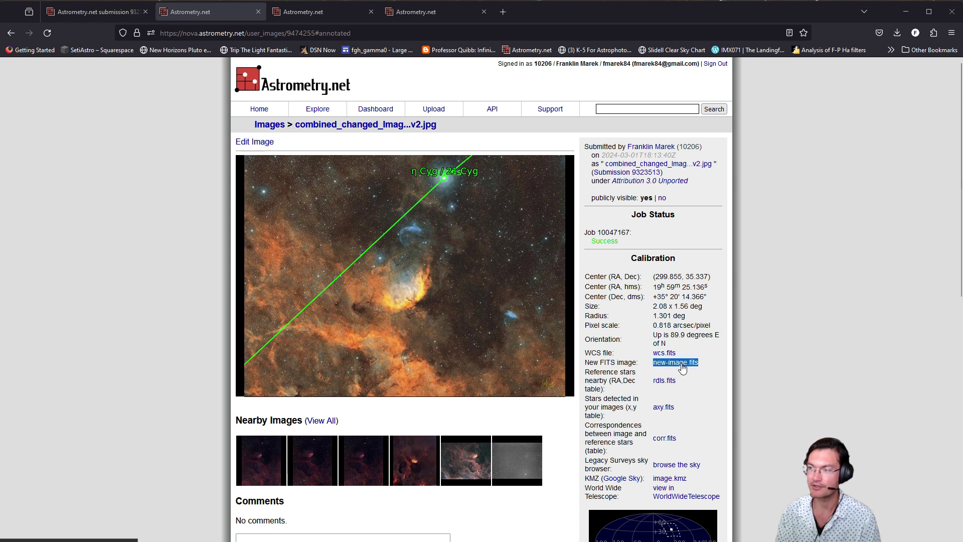
triple_click(688, 369)
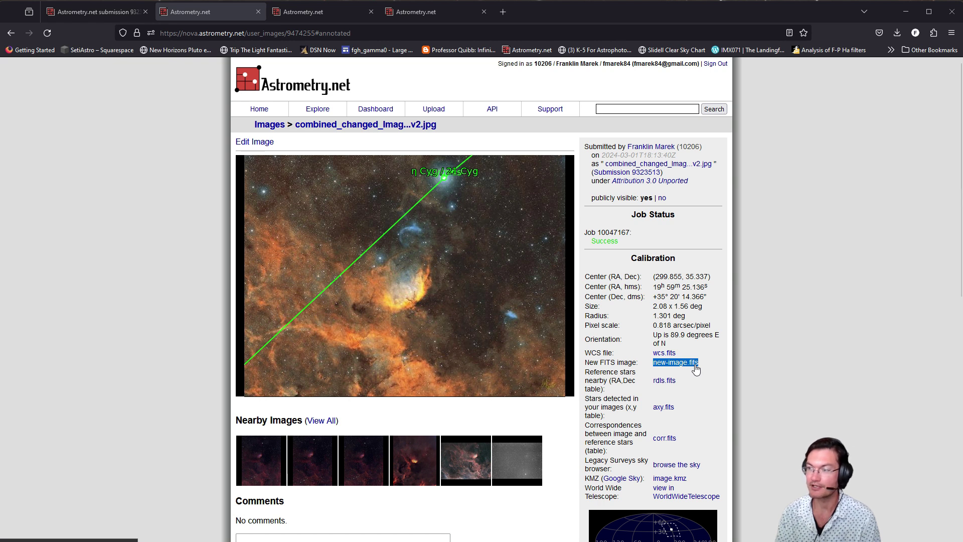
View the solved image in WorldWide Telescope, outlined over Cygnus on the DSS background.
left_click(763, 413)
triple_click(671, 501)
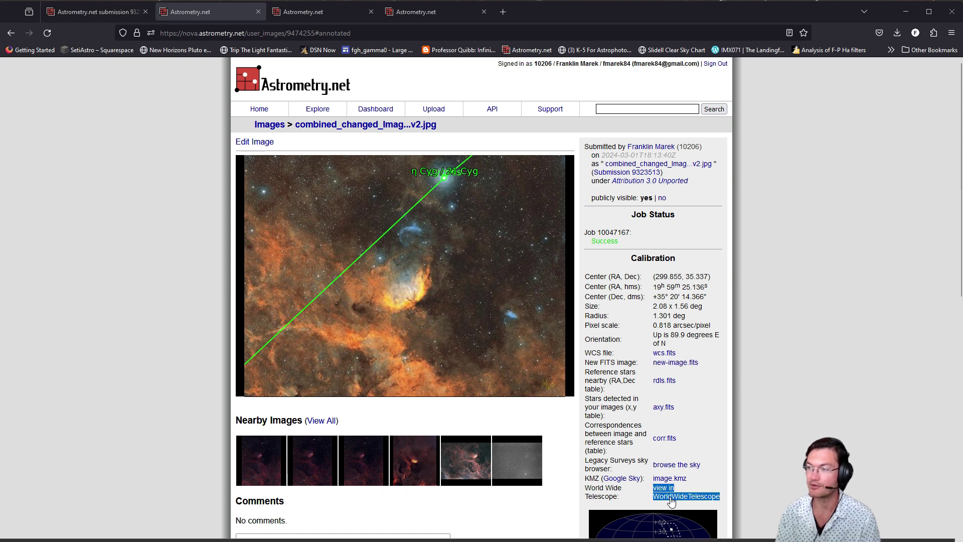
left_click(671, 501)
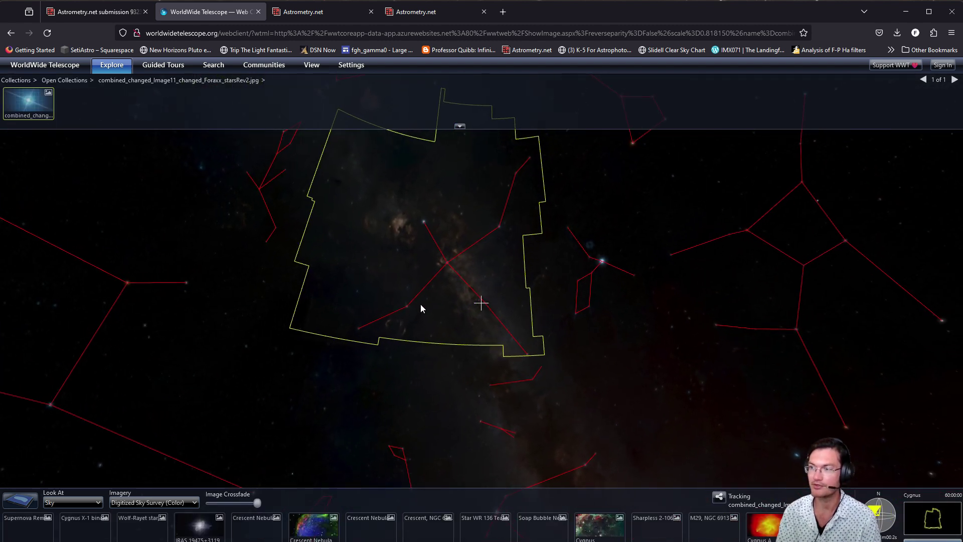
Zoom into the image footprint in WorldWide Telescope until the colour photo shows on the sky.
scroll(423, 303, "up", 10)
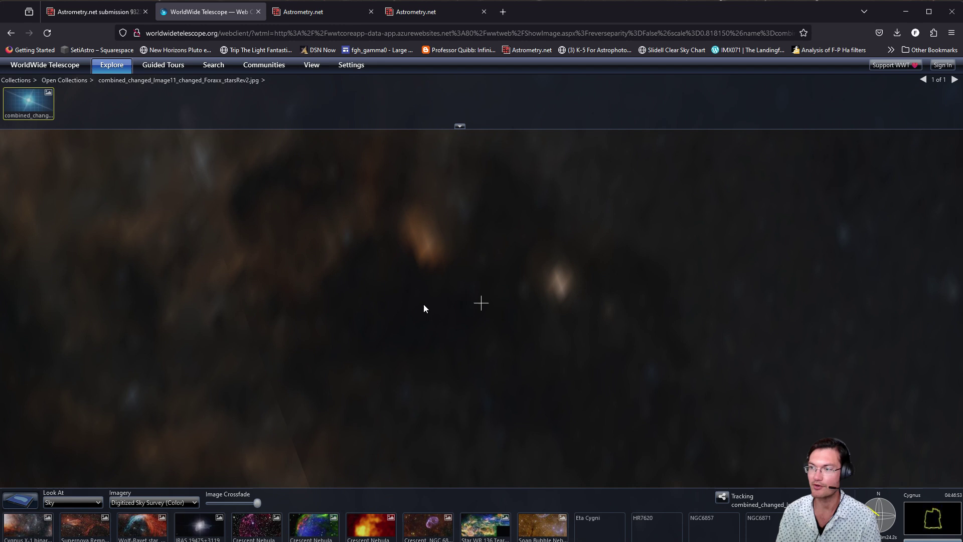
scroll(423, 307, "up", 3)
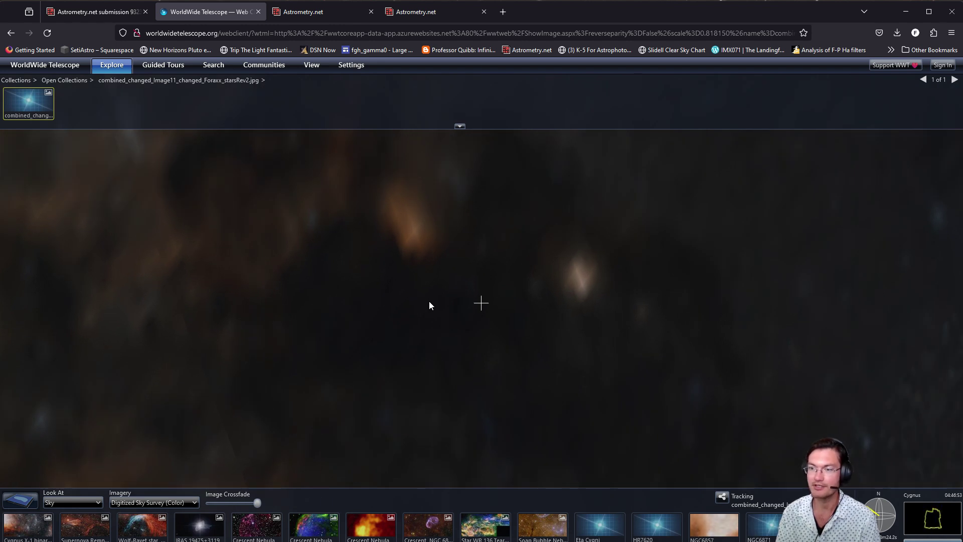
scroll(429, 305, "up", 2)
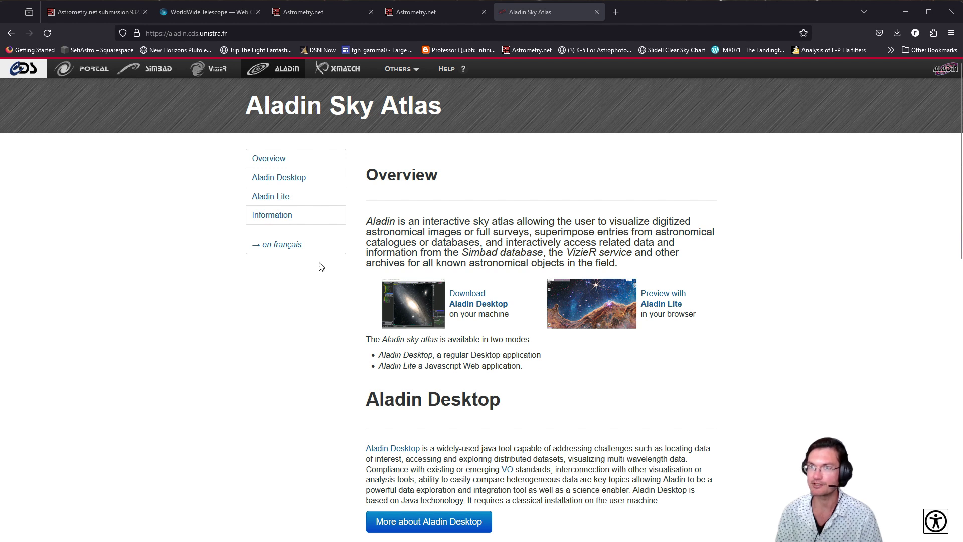
Switch to the Aladin Desktop v12.0 window and its welcome screen.
key("alt+Tab")
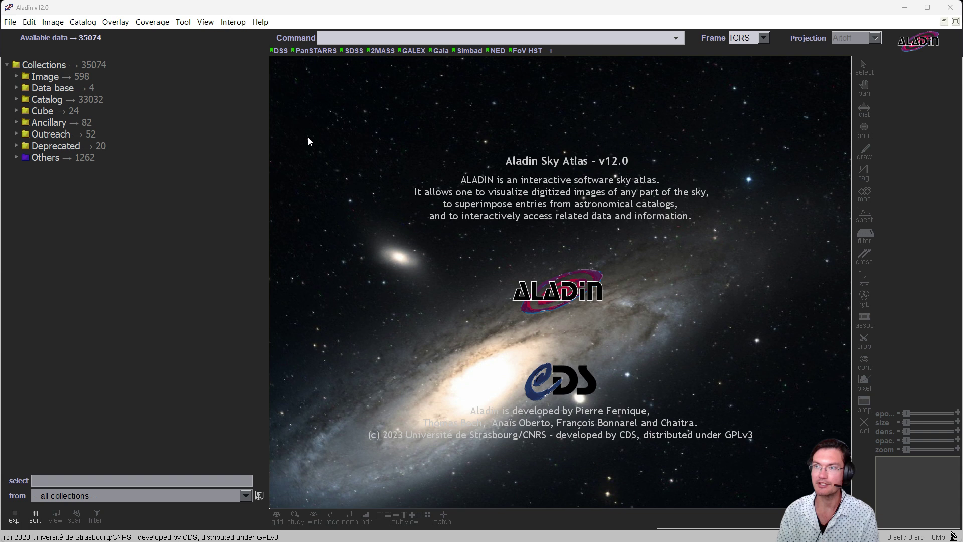
Resolve sh2-101 in the Command field to centre the DSS2 colour view on the Tulip Nebula.
left_click(335, 36)
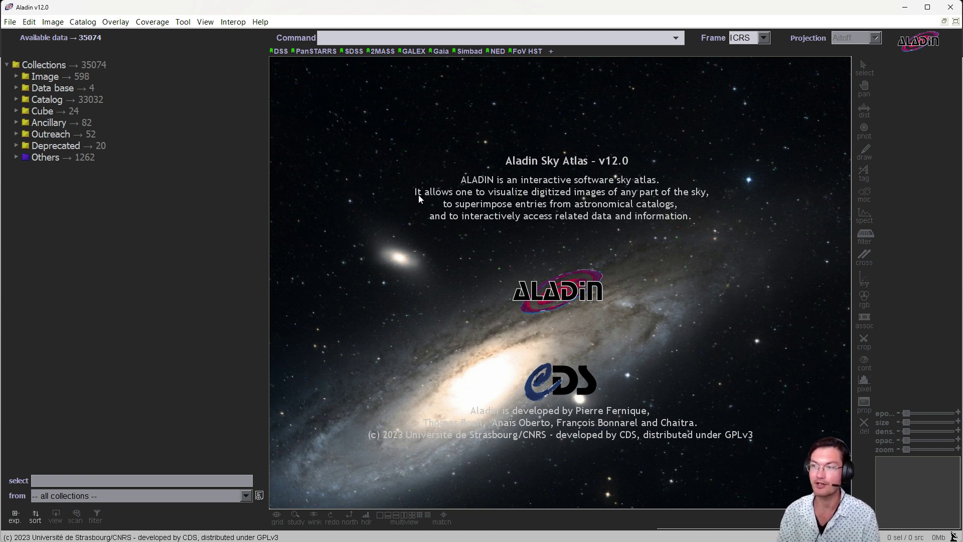
type("sh2-101")
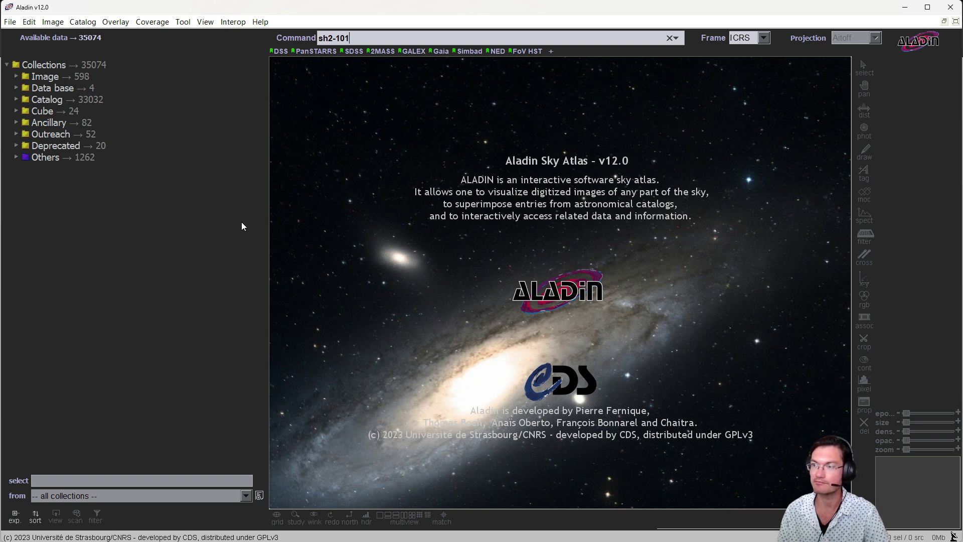
mouse_move(242, 222)
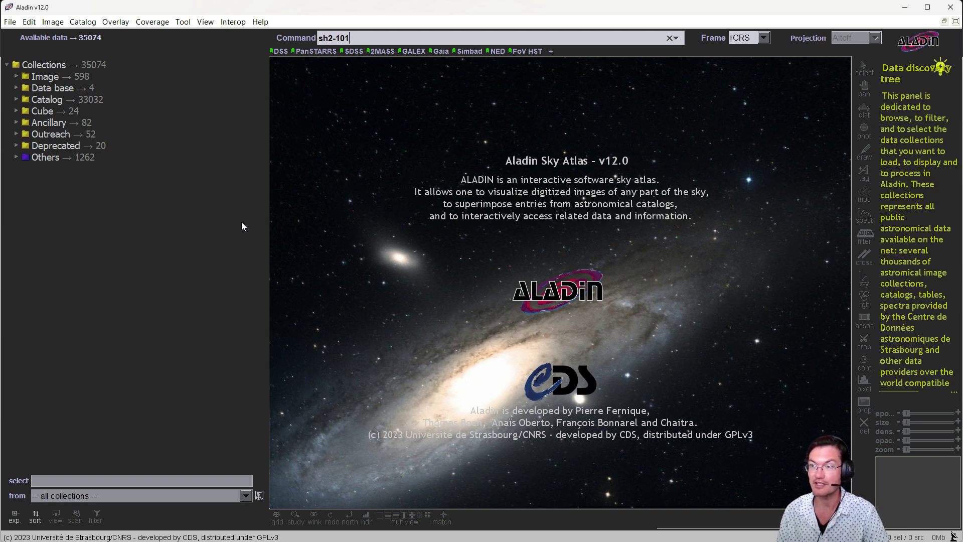
key("Return")
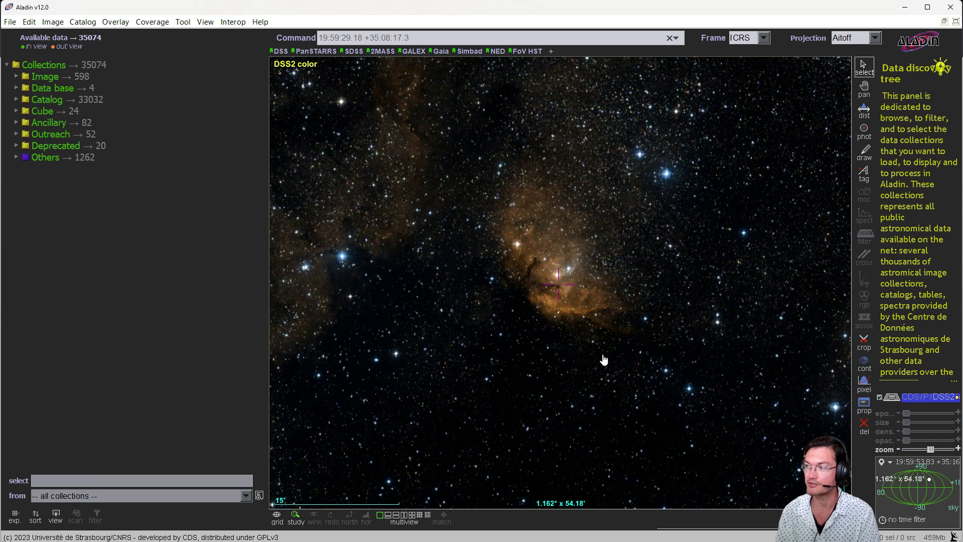
Load tulip.fits from the Downloads folder as a new image layer.
mouse_move(922, 401)
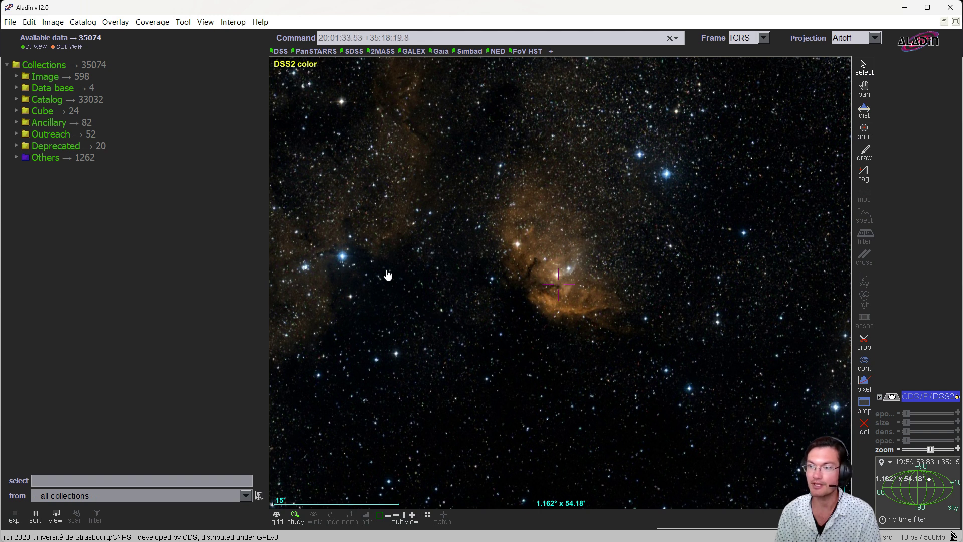
left_click(10, 22)
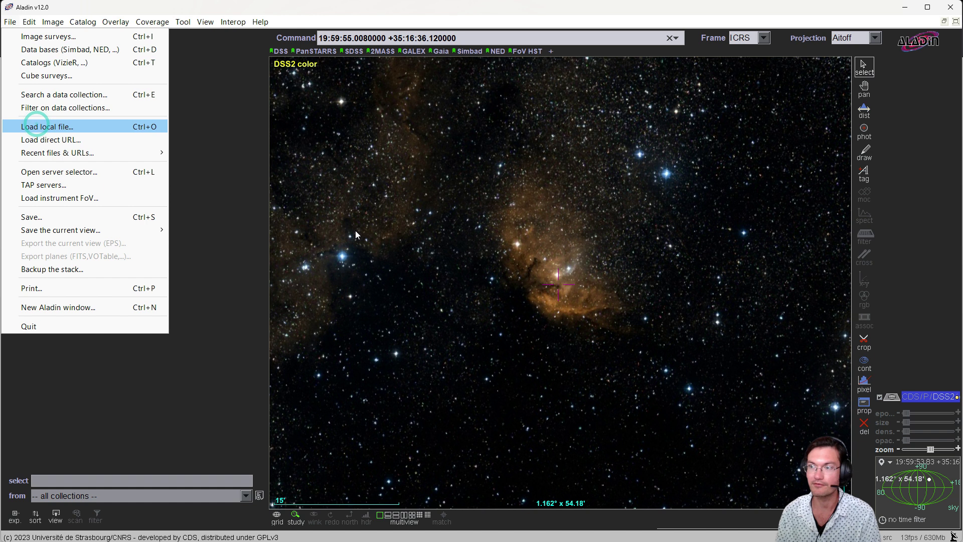
left_click(38, 128)
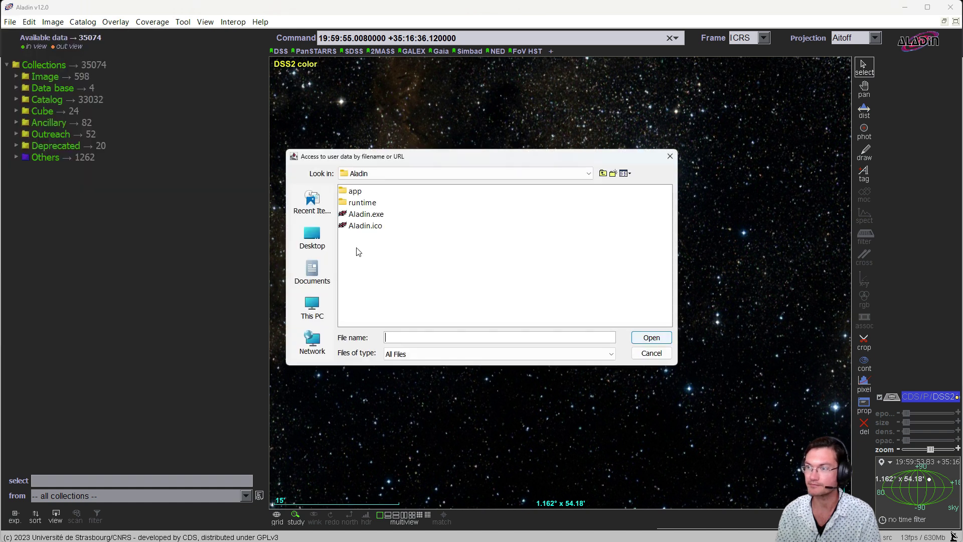
left_click(313, 246)
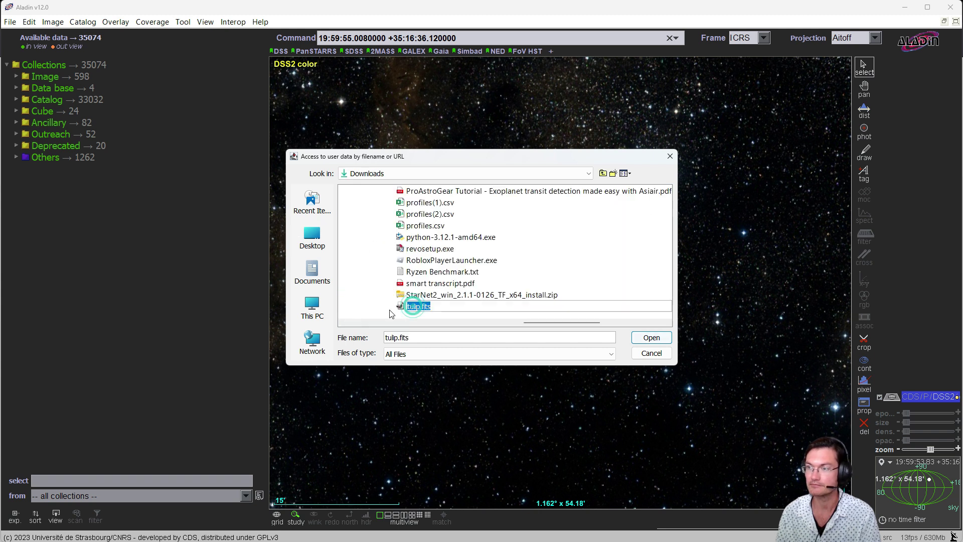
double_click(400, 308)
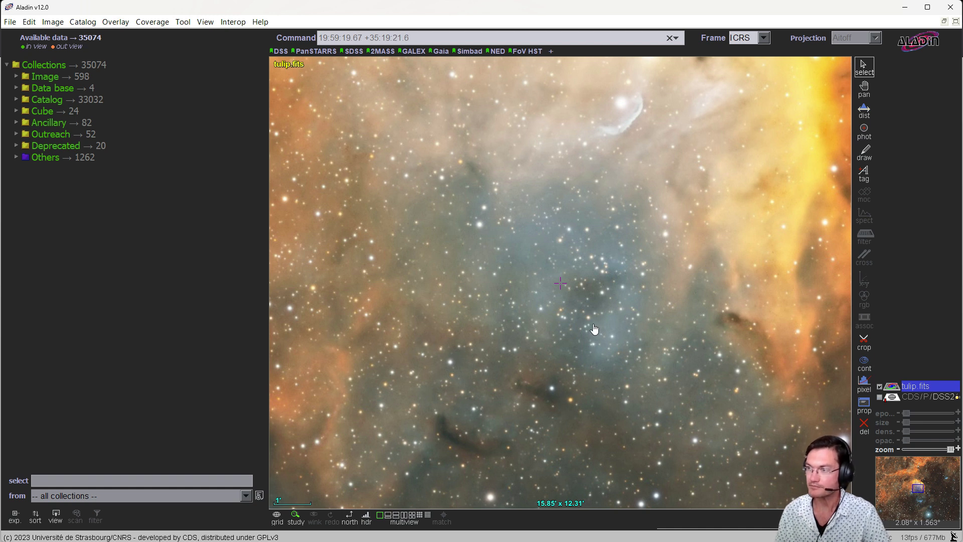
Make DSS2 colour the reference survey and display tulip.fits overlaid on it.
scroll(594, 328, "down", 2)
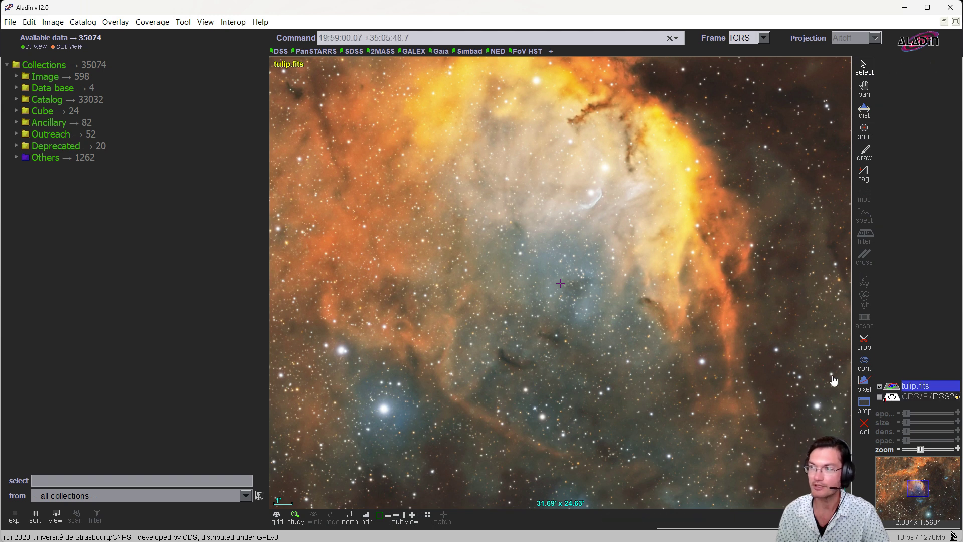
left_click(881, 401)
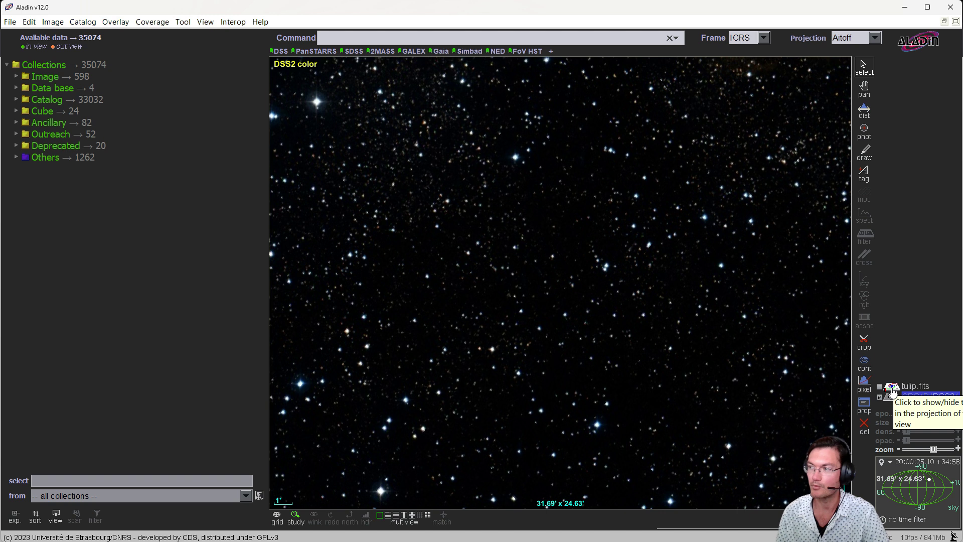
left_click(893, 390)
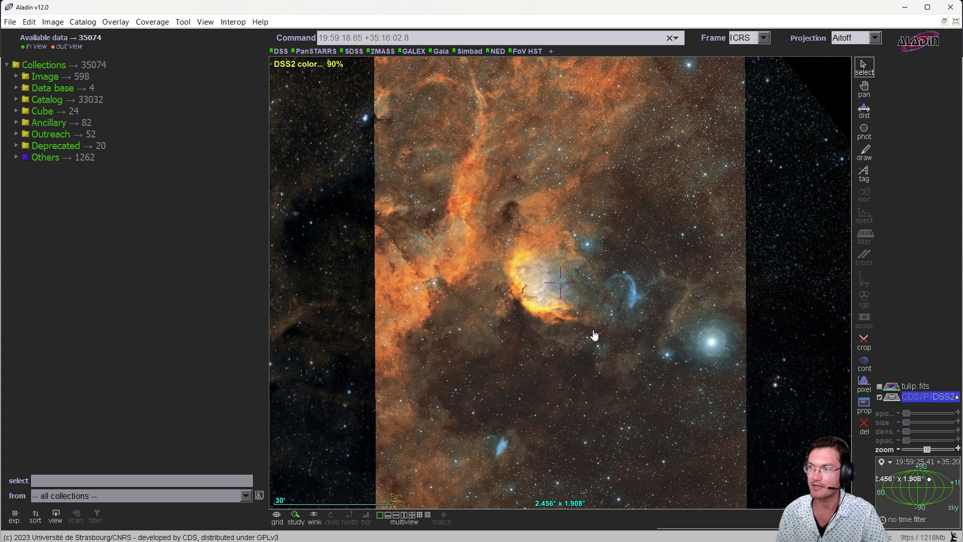
Zoom and pan across the tulip image to the small blue nebula near the Tulip.
scroll(562, 363, "down", 1)
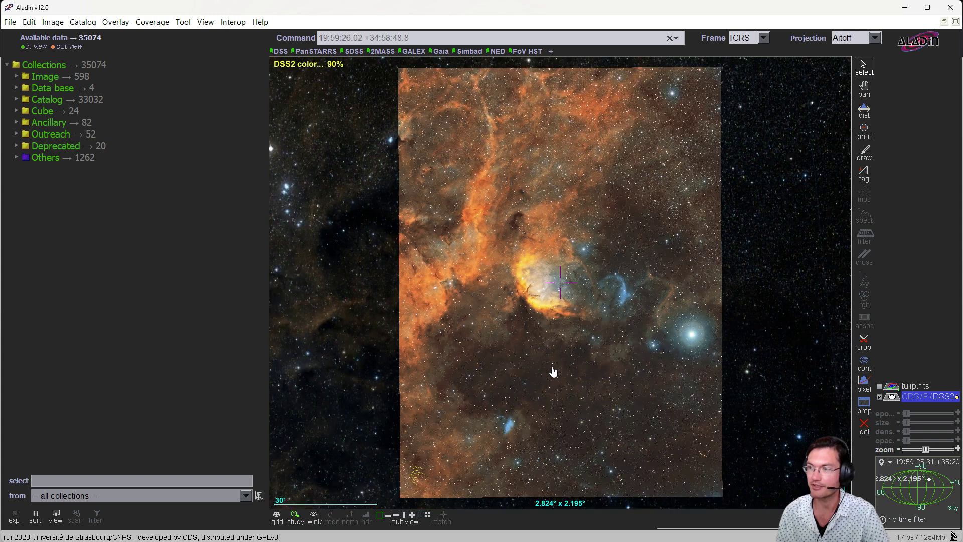
left_click_drag(556, 378, 549, 344)
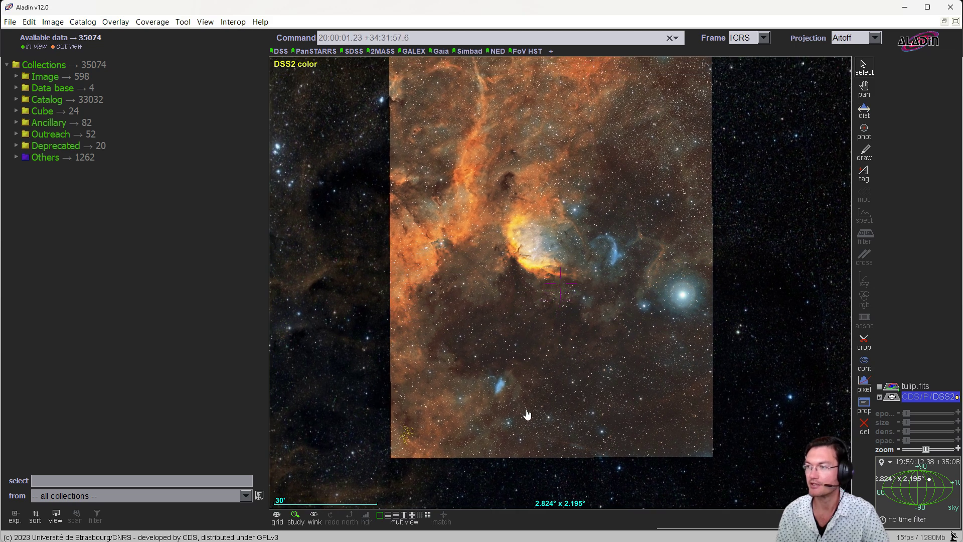
scroll(530, 410, "up", 1)
scroll(530, 411, "up", 1)
left_click_drag(543, 377, 544, 286)
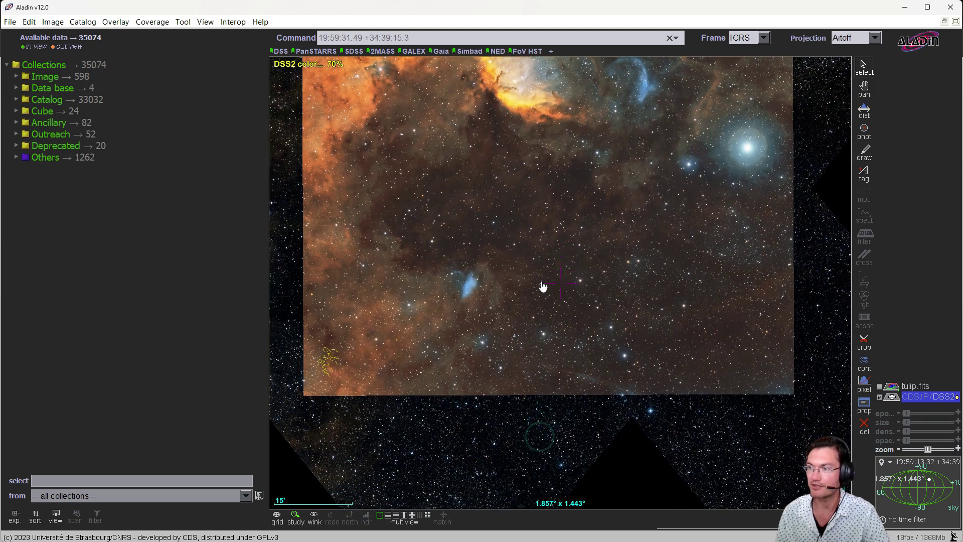
scroll(511, 360, "up", 2)
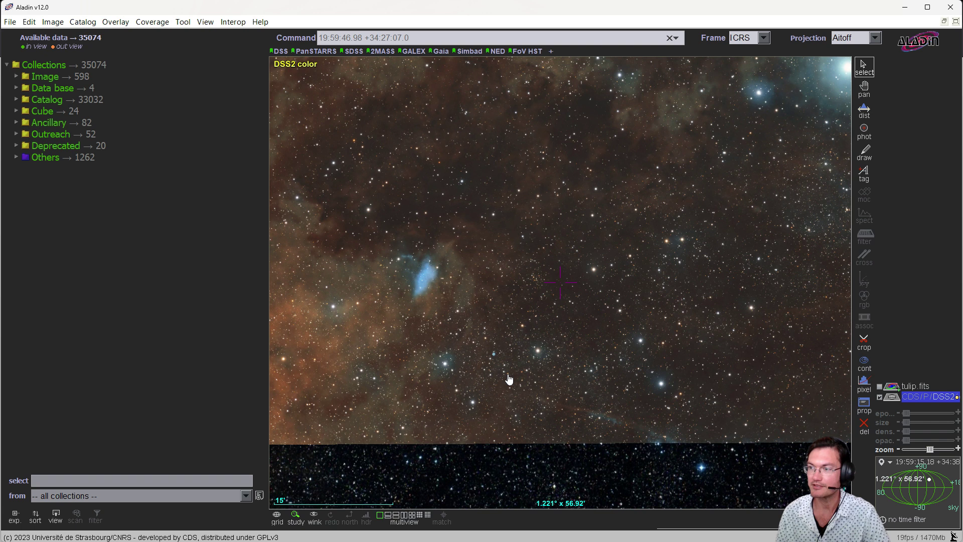
scroll(533, 359, "up", 3)
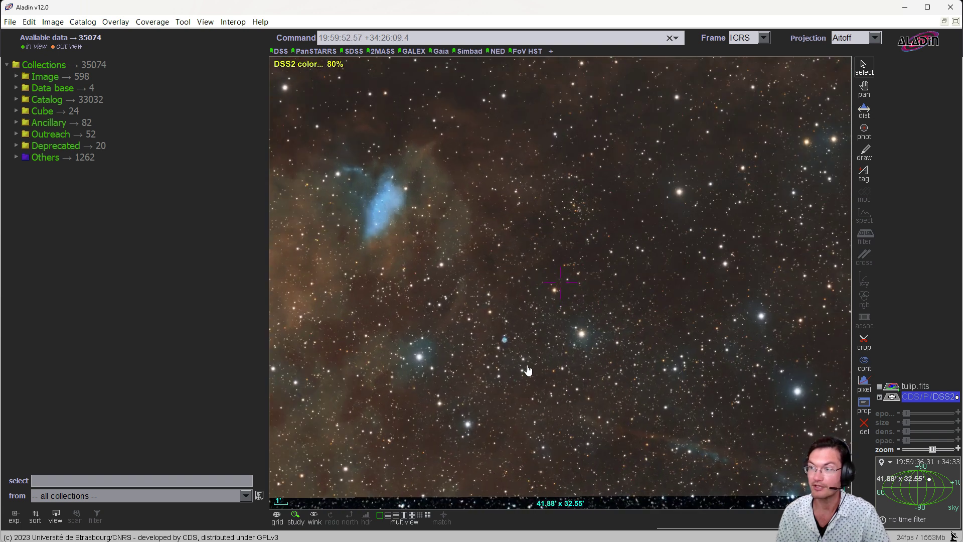
scroll(539, 333, "up", 2)
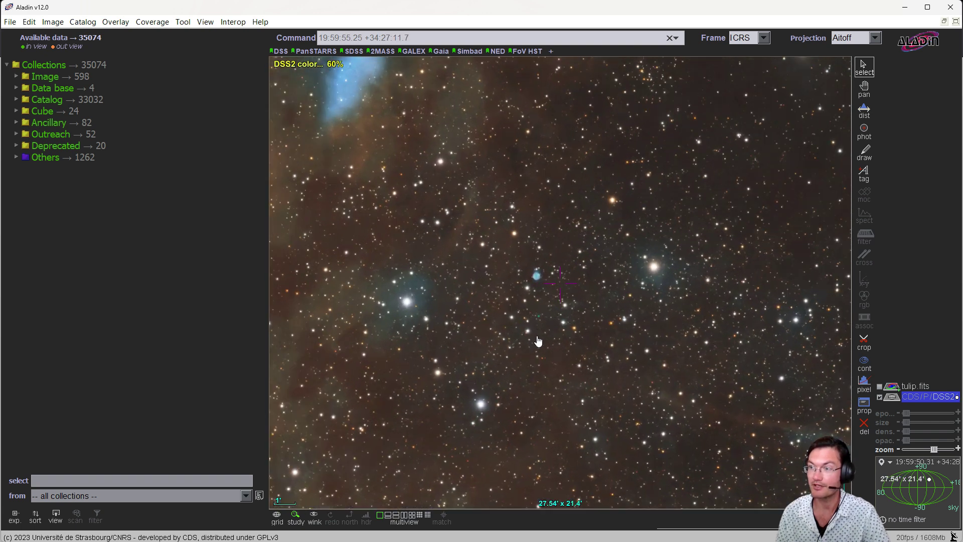
left_click_drag(534, 336, 525, 371)
scroll(525, 371, "up", 3)
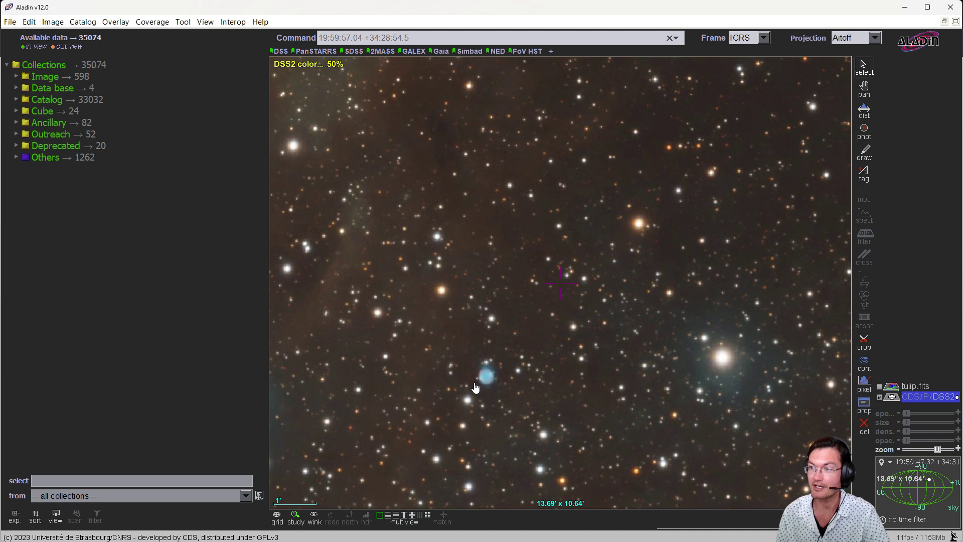
Identify the blue nebula via Simbad as PN G070.9+02.4 and open its SIMBAD page.
left_click(487, 376)
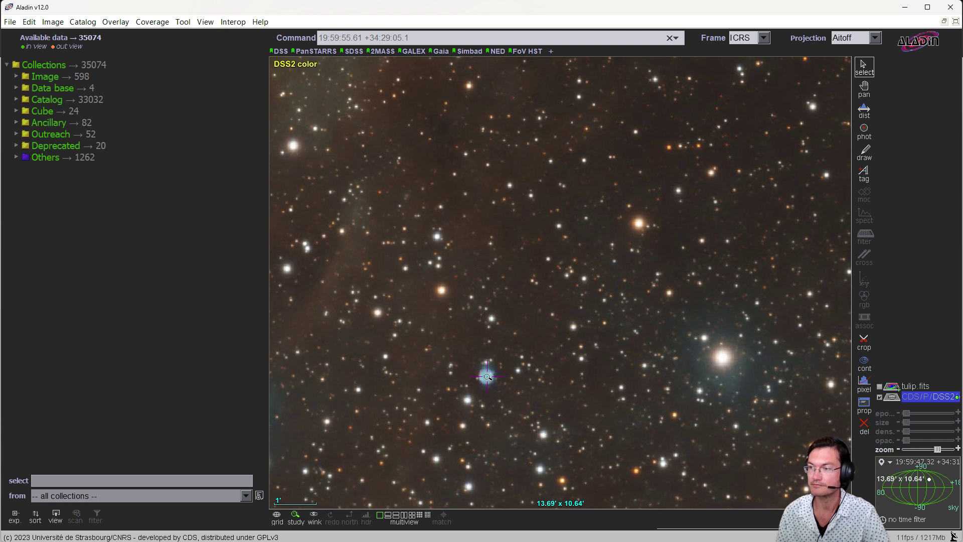
left_click(488, 376)
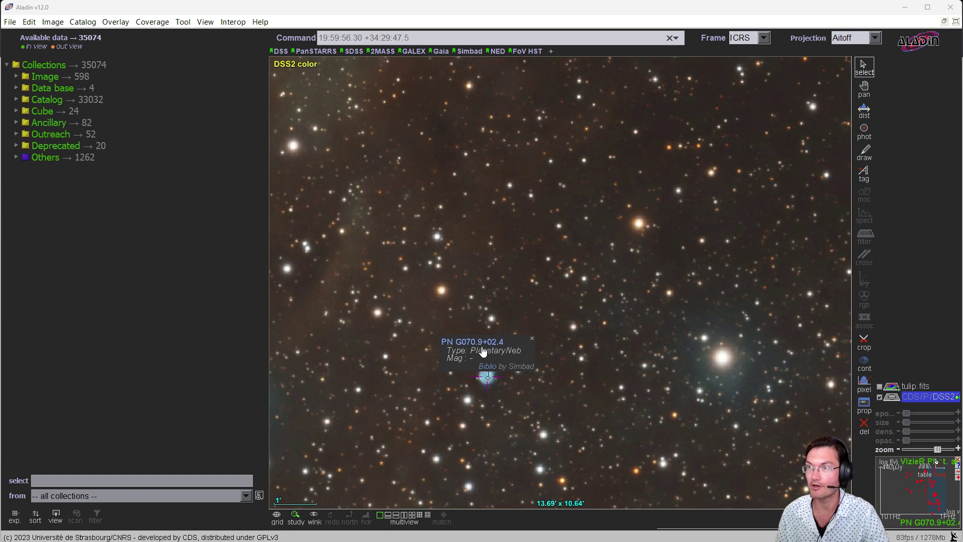
left_click(483, 351)
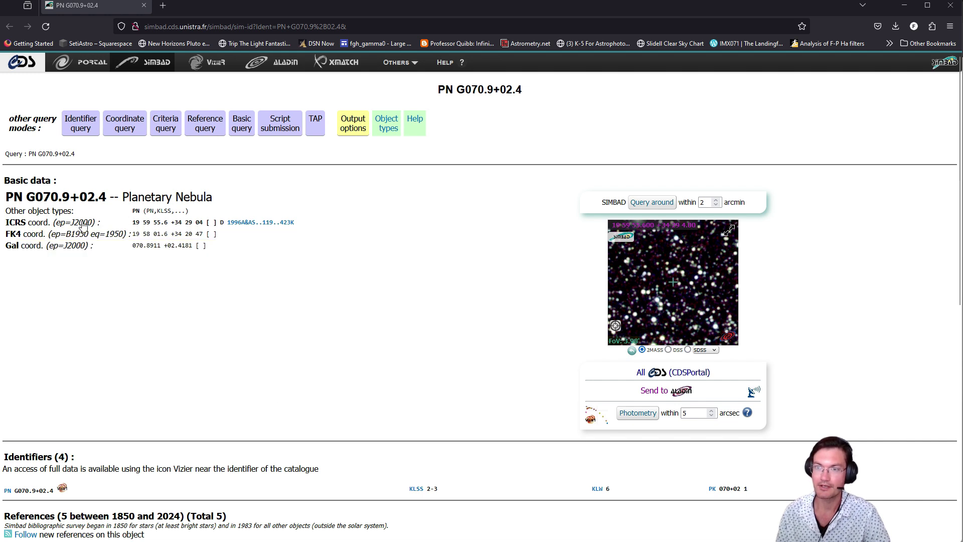
Check PN G070.9+02.4's VizieR catalogue entries, then return to the tulip view in Aladin.
scroll(205, 334, "down", 2)
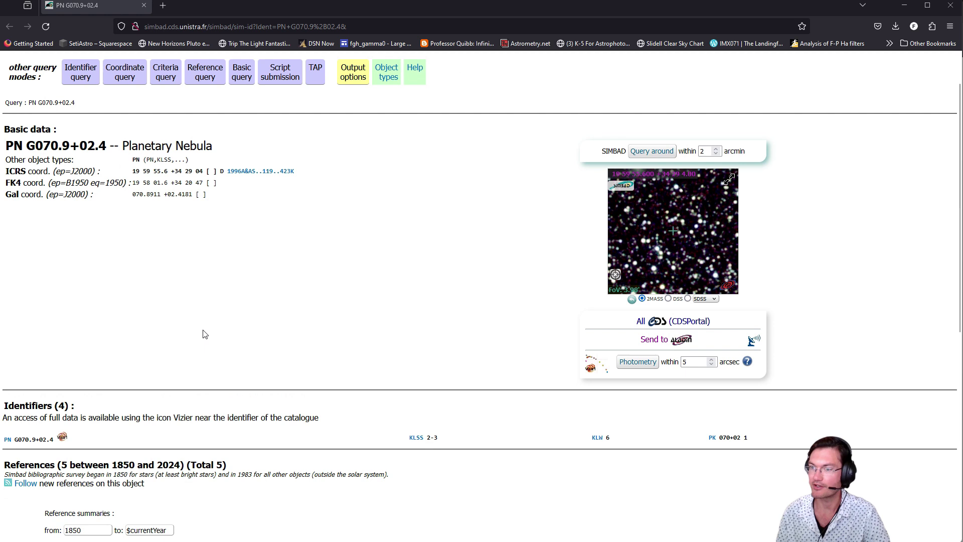
scroll(204, 334, "down", 5)
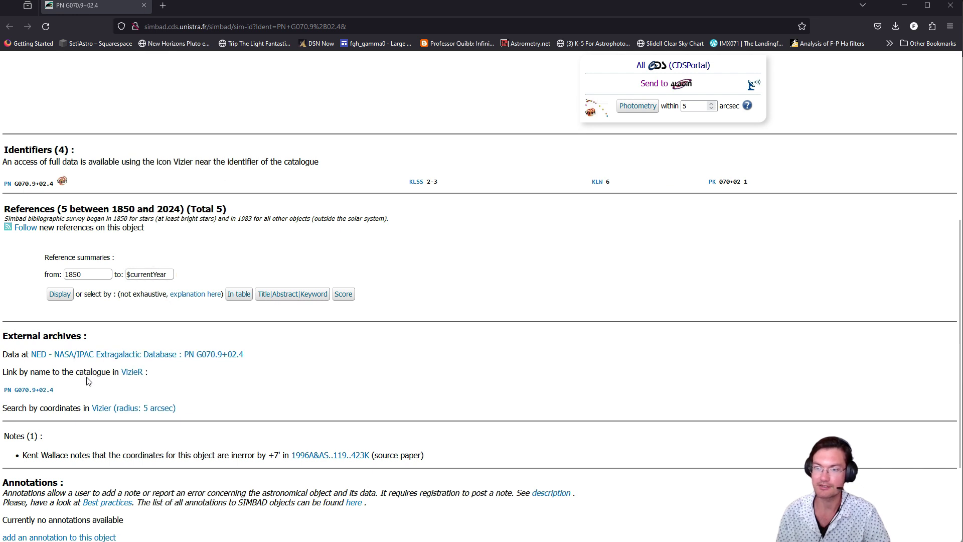
left_click(21, 388)
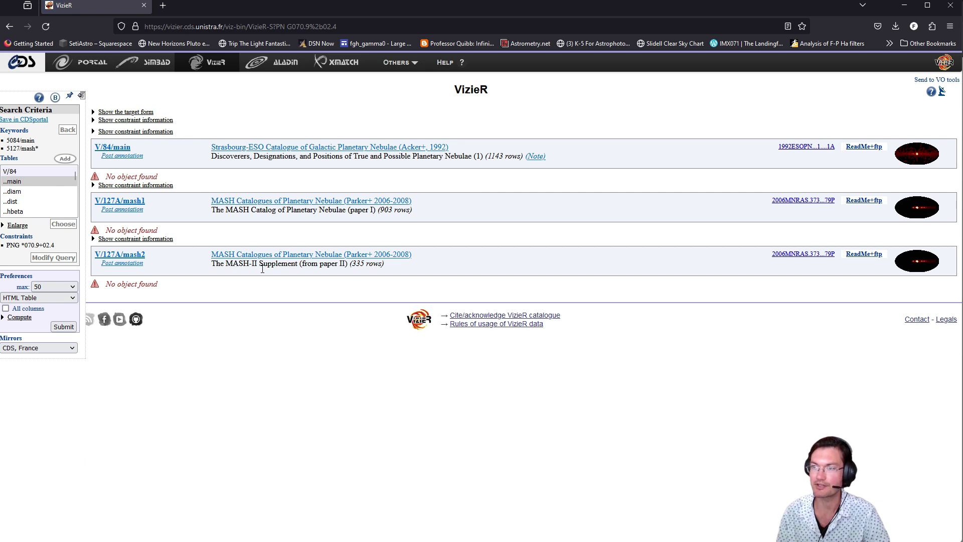
left_click(9, 26)
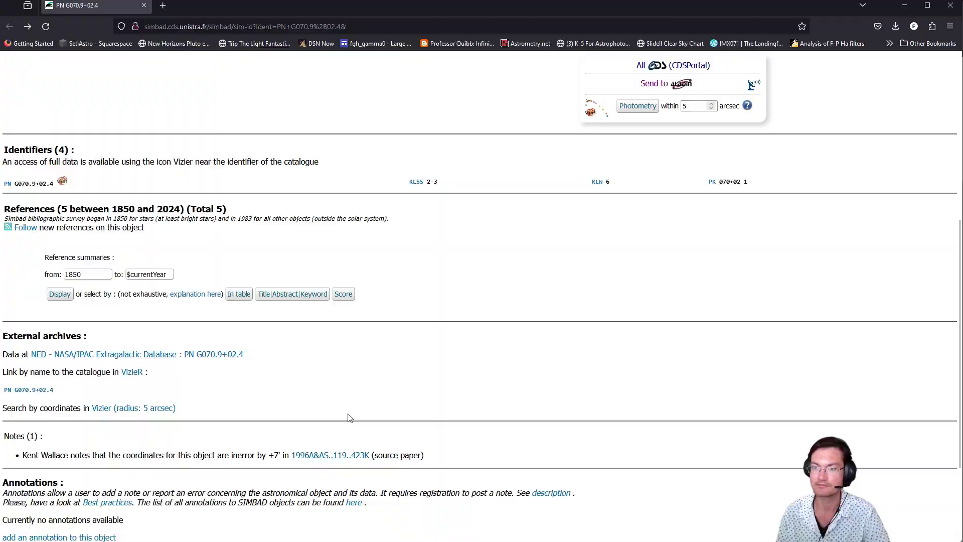
key("alt+Tab")
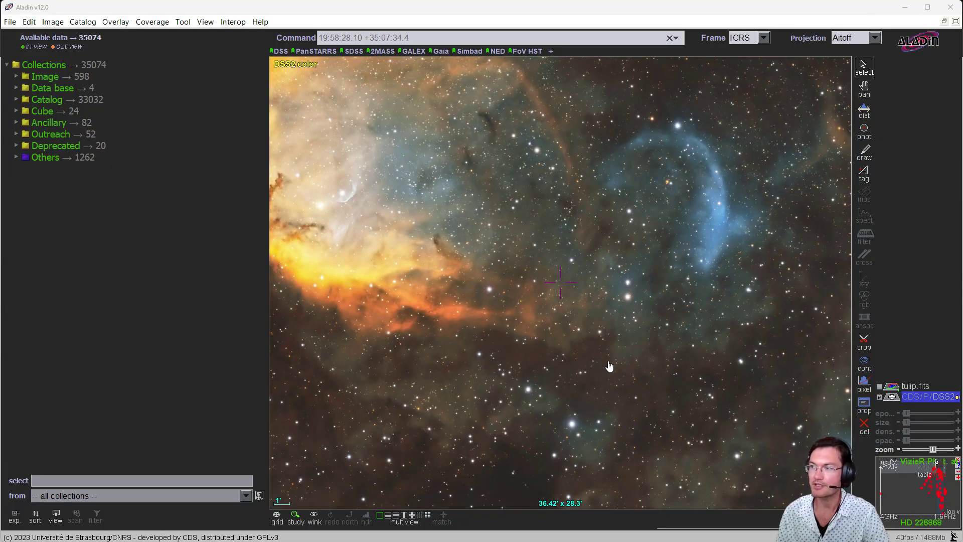
Pan across the tulip image and mark HD 226868, the bright star beside the blue arc.
left_click_drag(607, 350, 585, 362)
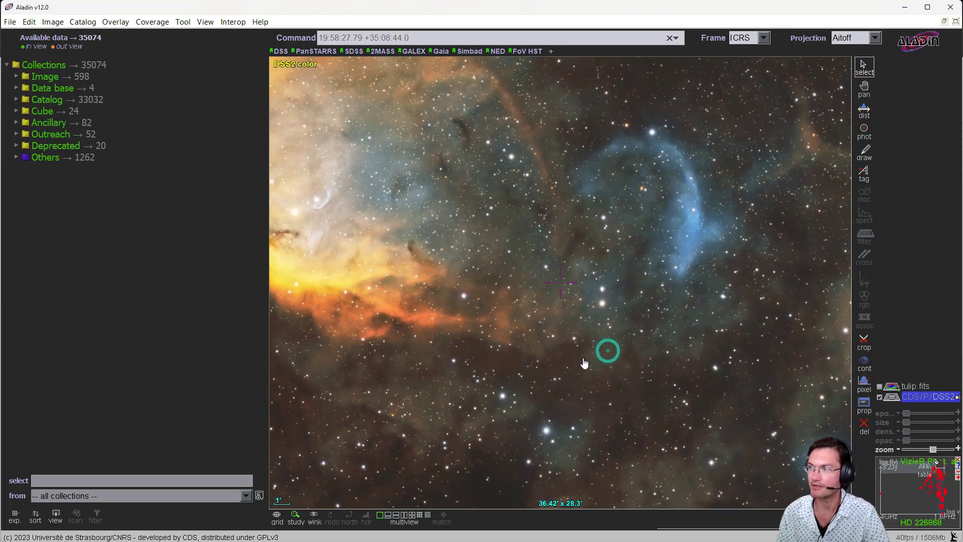
left_click(602, 305)
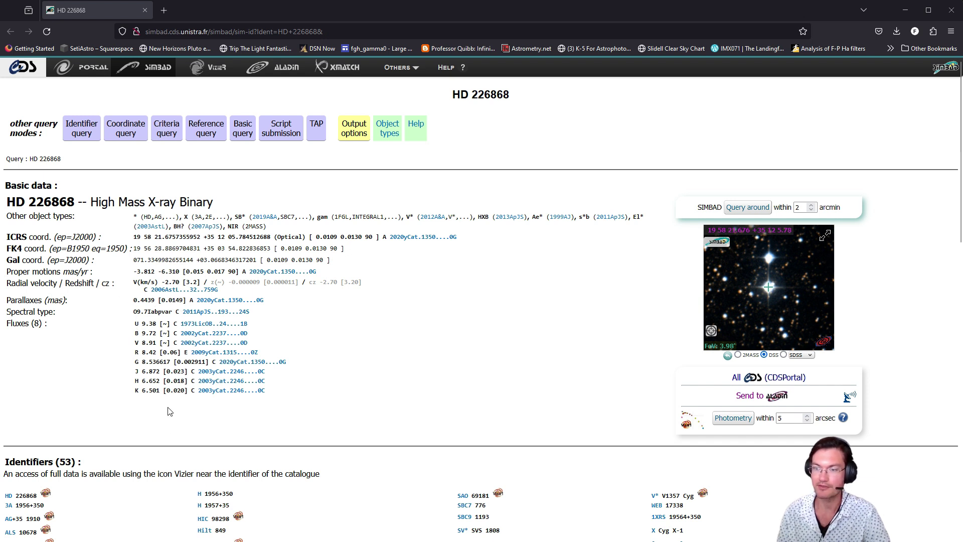
Follow the Gaia DR3 link under SIMBAD's External archives to HD 226868's VizieR entry.
scroll(161, 418, "down", 3)
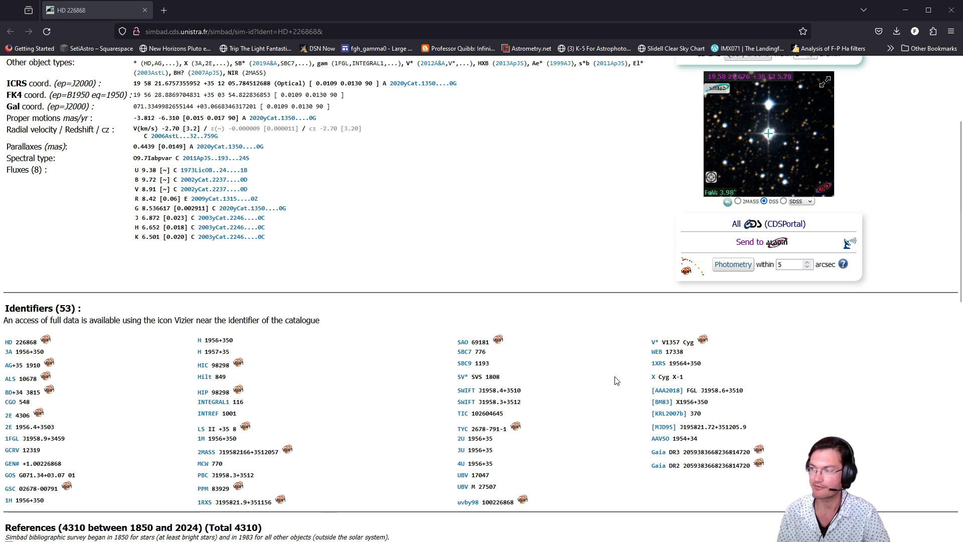
scroll(276, 393, "down", 6)
scroll(300, 403, "down", 4)
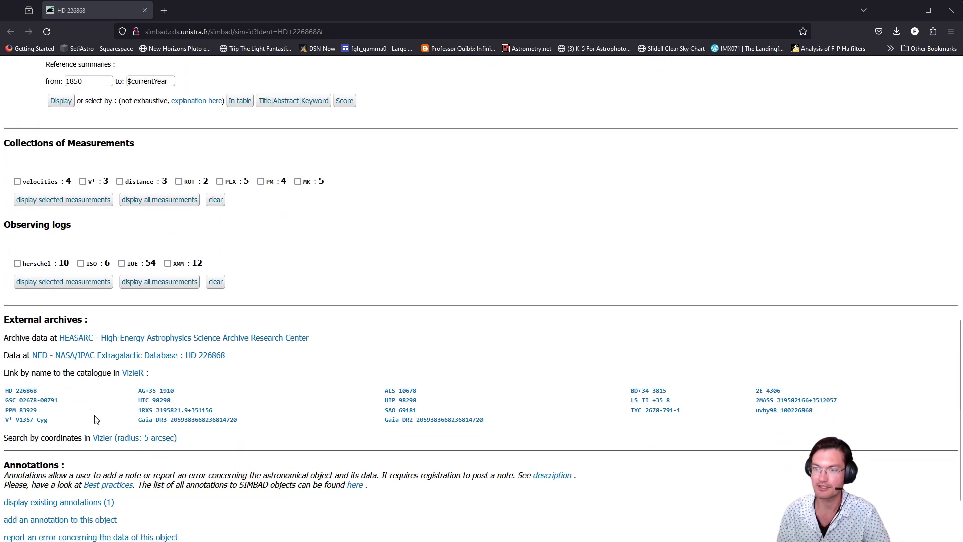
scroll(97, 420, "down", 1)
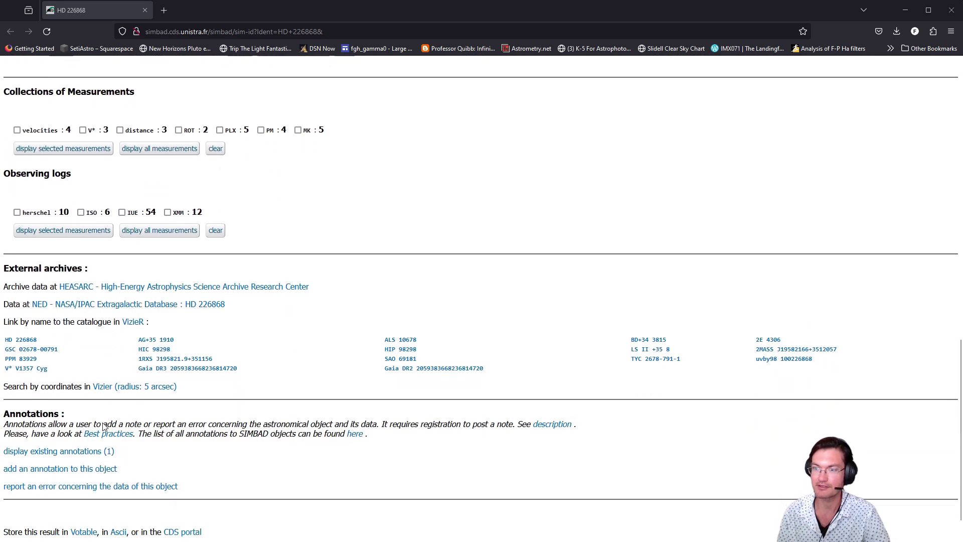
left_click(210, 370)
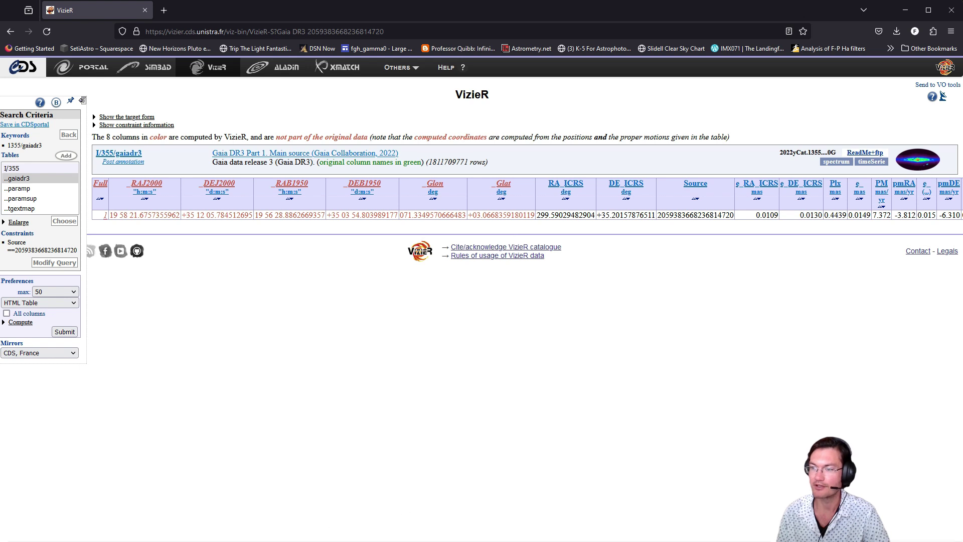
Scroll across the Gaia DR3 row to read Plx 0.4439 mas, G 8.536617, BP 9.073668 and RUWE 0.967.
scroll(481, 201, "right", 10)
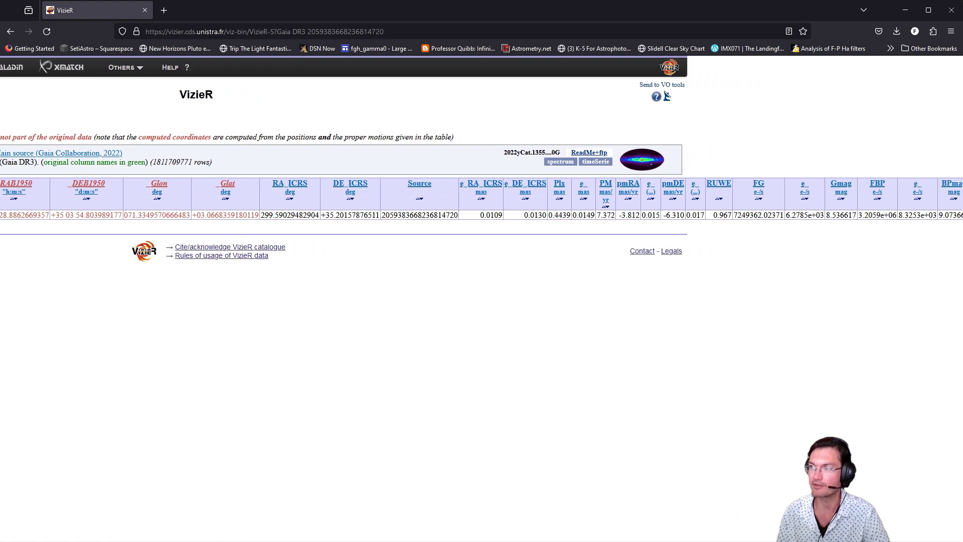
scroll(482, 201, "right", 3)
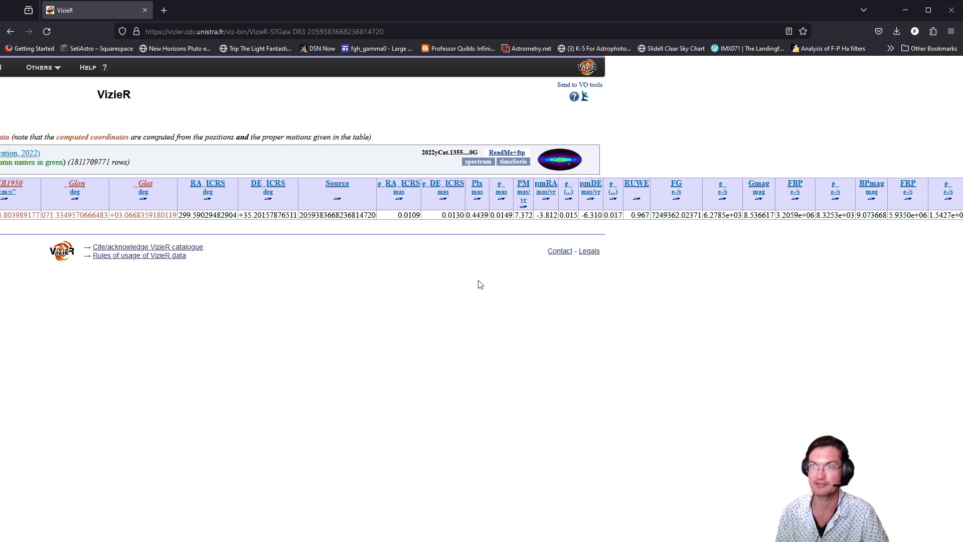
In Calculator, take the reciprocal of the parallax 0.0004439.
scroll(469, 317, "left", 10)
key("XF86Calculator")
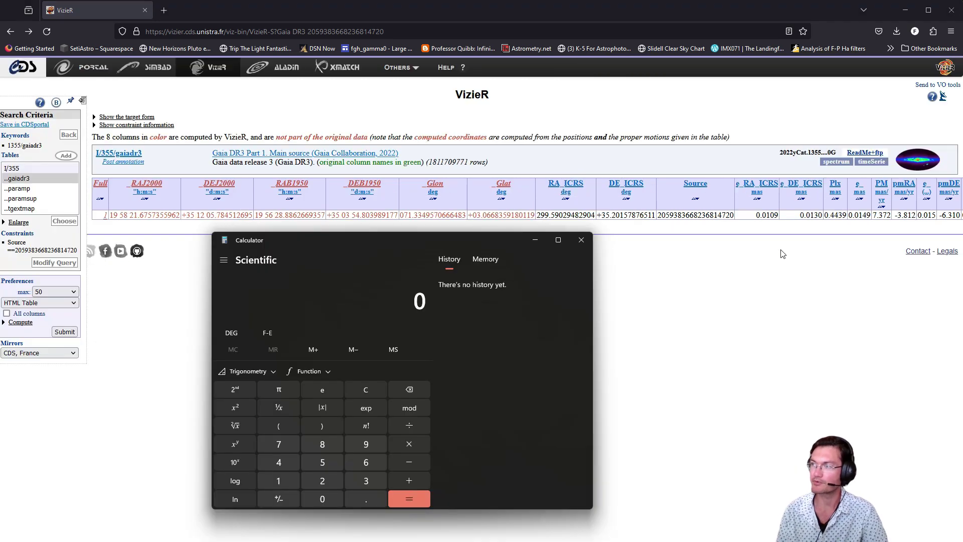
left_click_drag(408, 238, 380, 232)
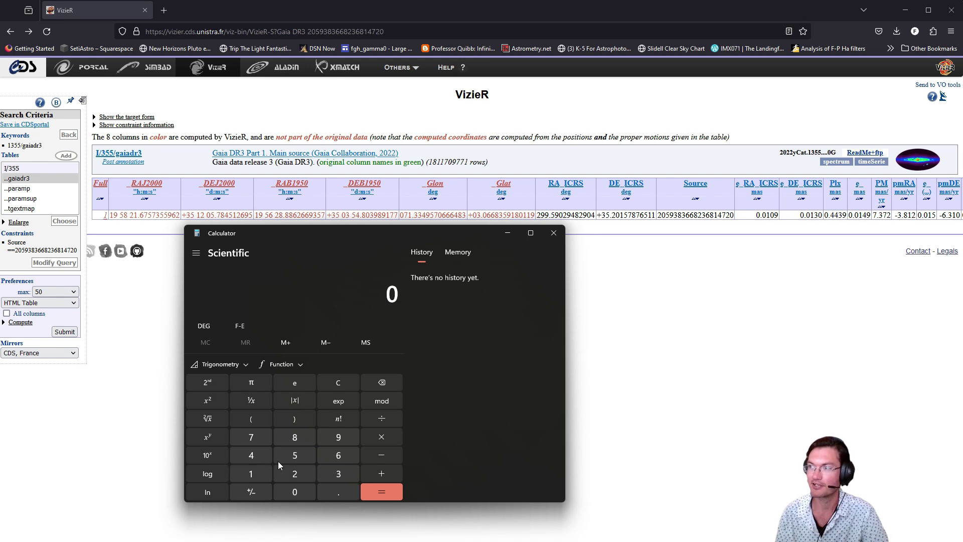
left_click(341, 489)
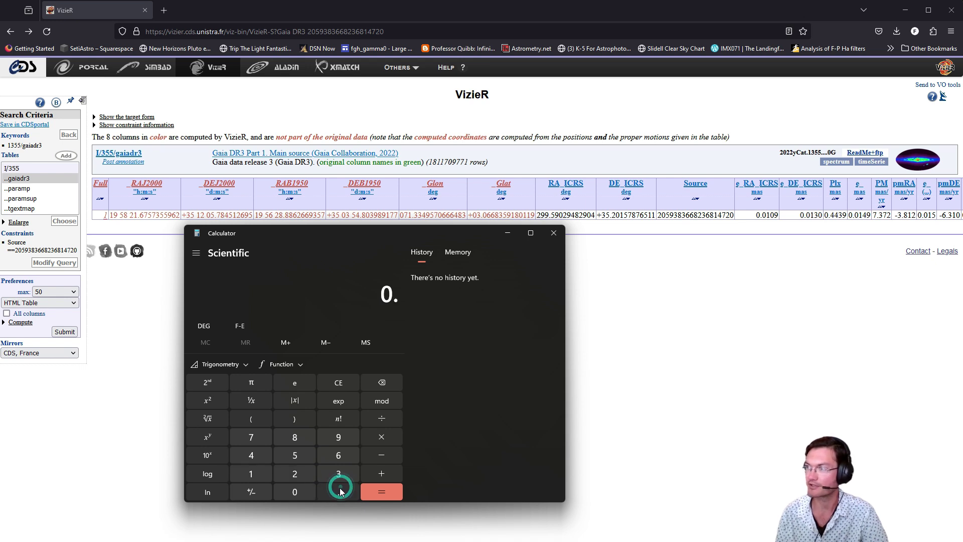
left_click(294, 492)
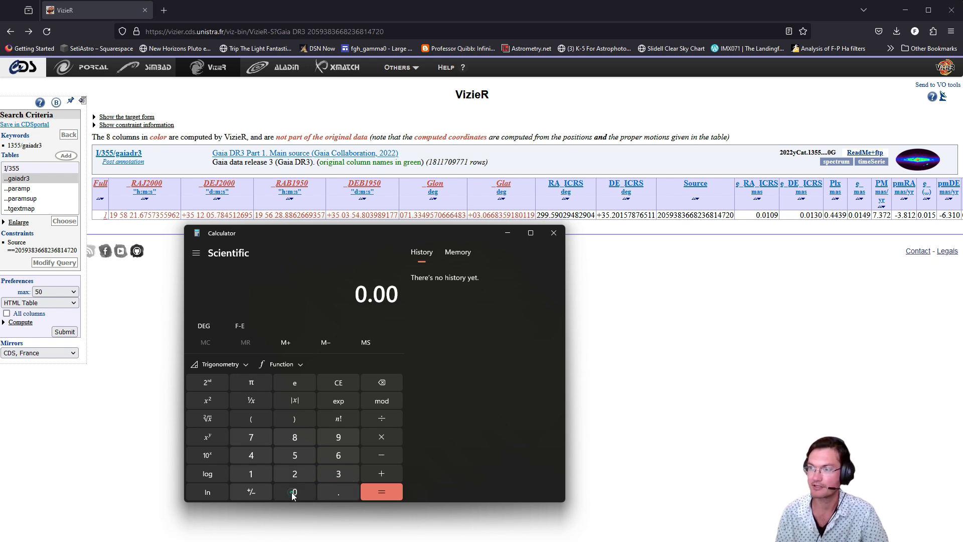
left_click(294, 492)
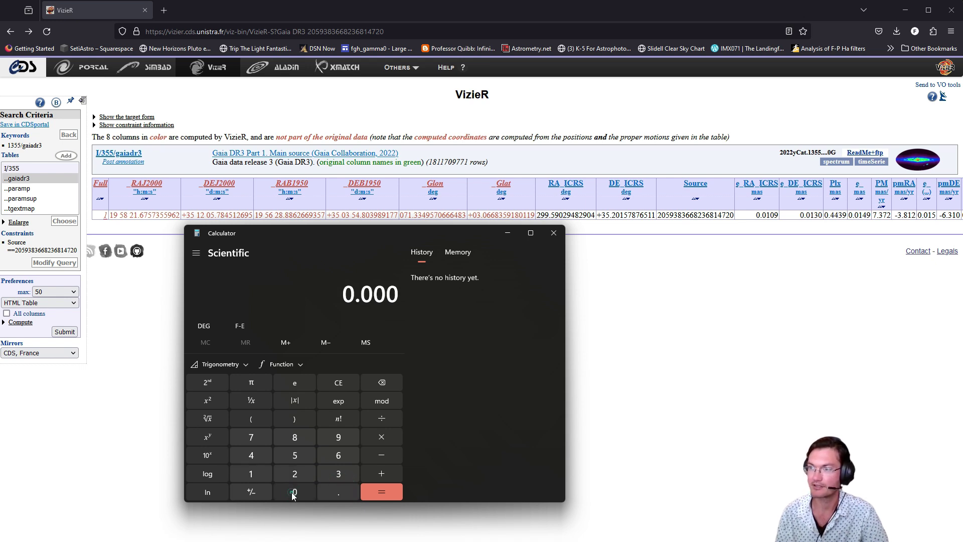
left_click(244, 454)
left_click(244, 454)
left_click(325, 475)
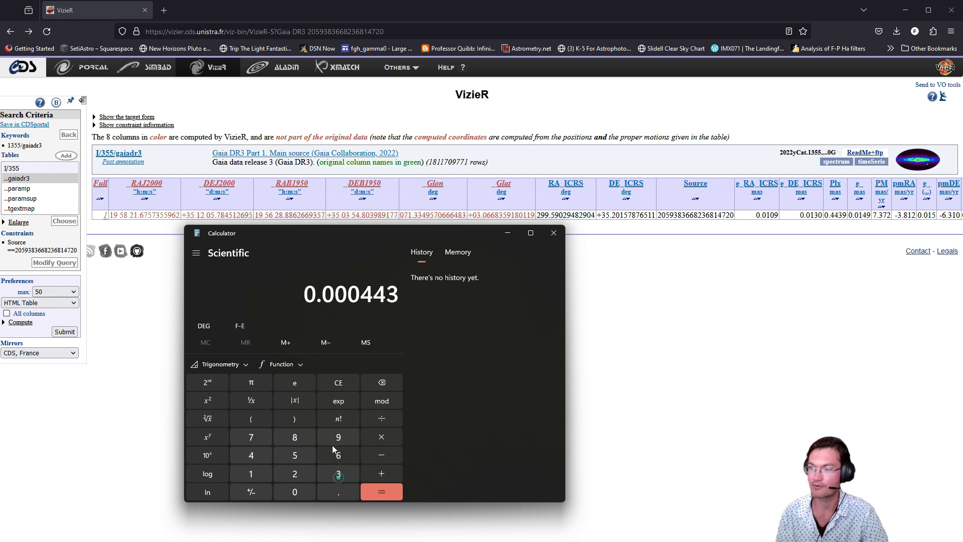
left_click(333, 441)
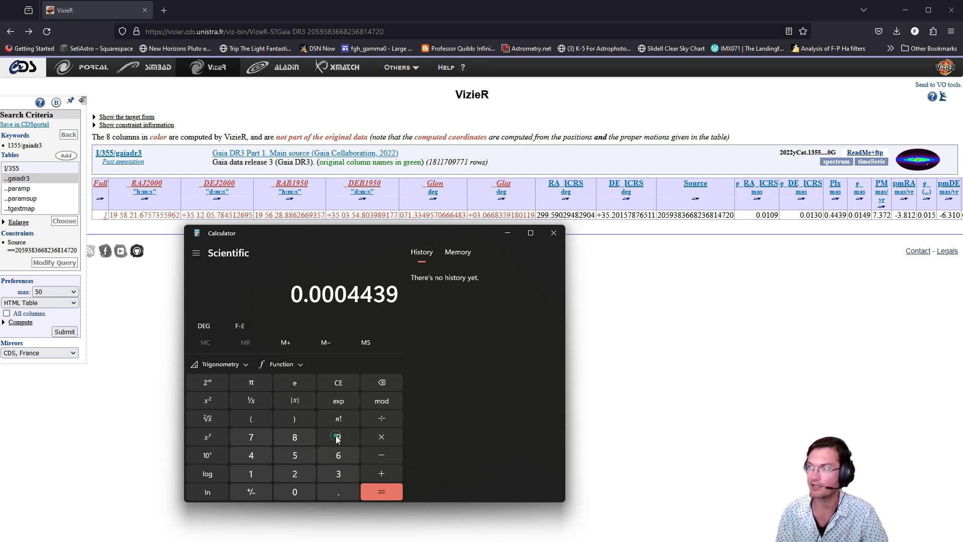
left_click(251, 400)
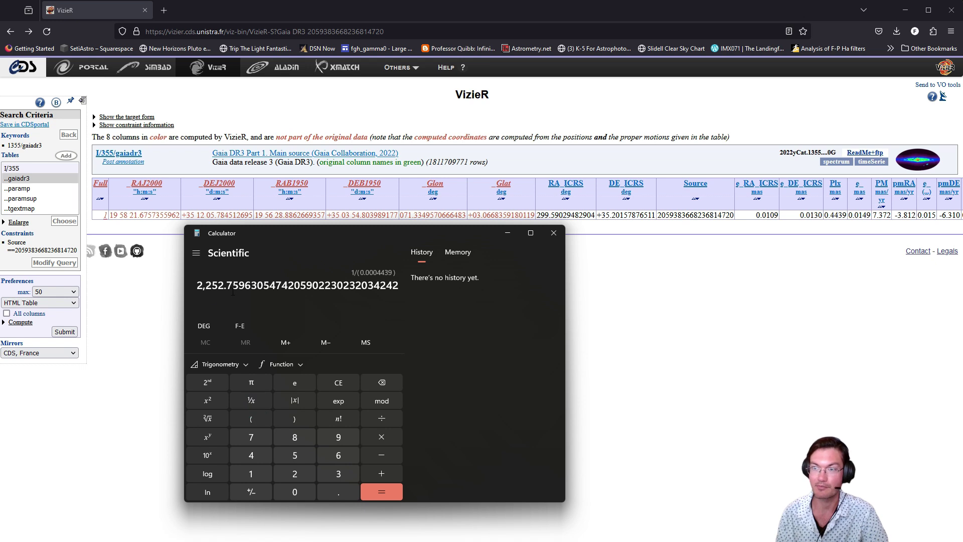
Multiply the result by 3.26 to get about 7,344 light-years.
left_click(381, 437)
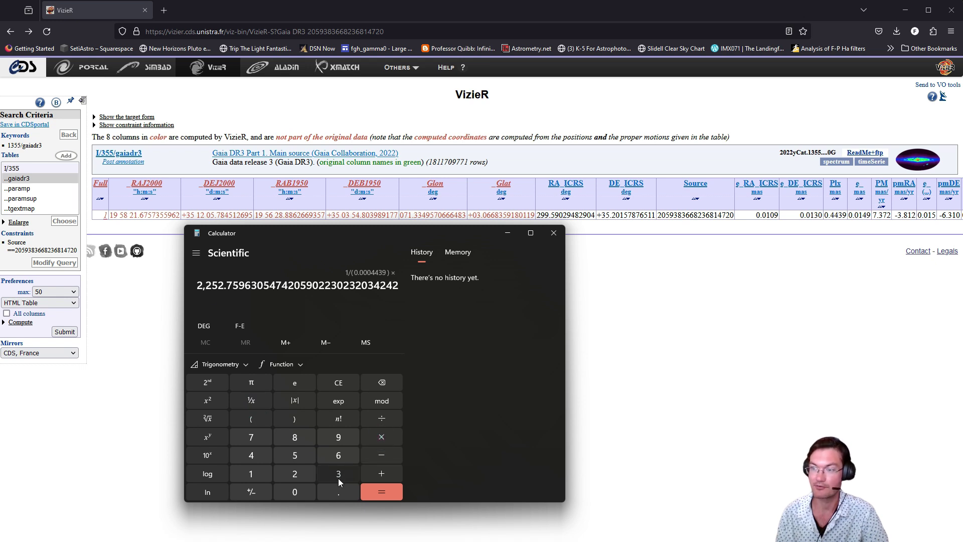
left_click(339, 473)
left_click(339, 491)
left_click(295, 474)
left_click(338, 455)
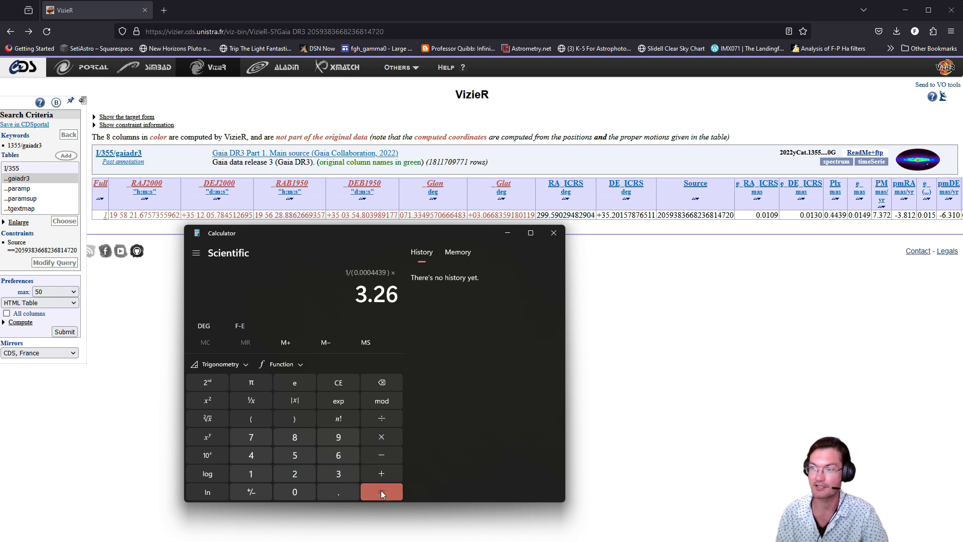
left_click(380, 491)
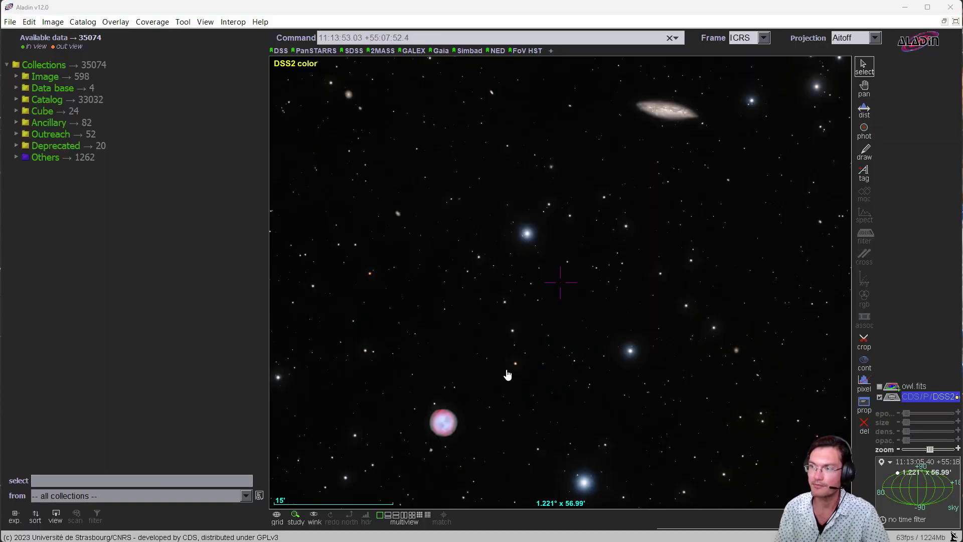
Zoom onto the Owl Nebula, confirm it is M 97, and mark the small galaxy just above it.
mouse_move(507, 374)
left_mouse_down()
mouse_move(520, 359)
mouse_move(495, 370)
left_mouse_up()
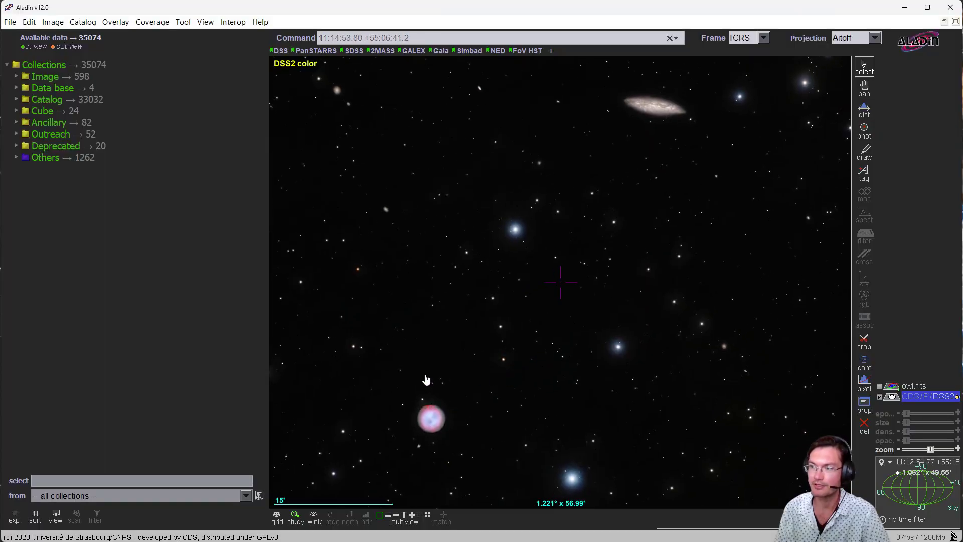
scroll(426, 381, "up", 2)
left_click_drag(413, 398, 528, 282)
scroll(499, 321, "up", 2)
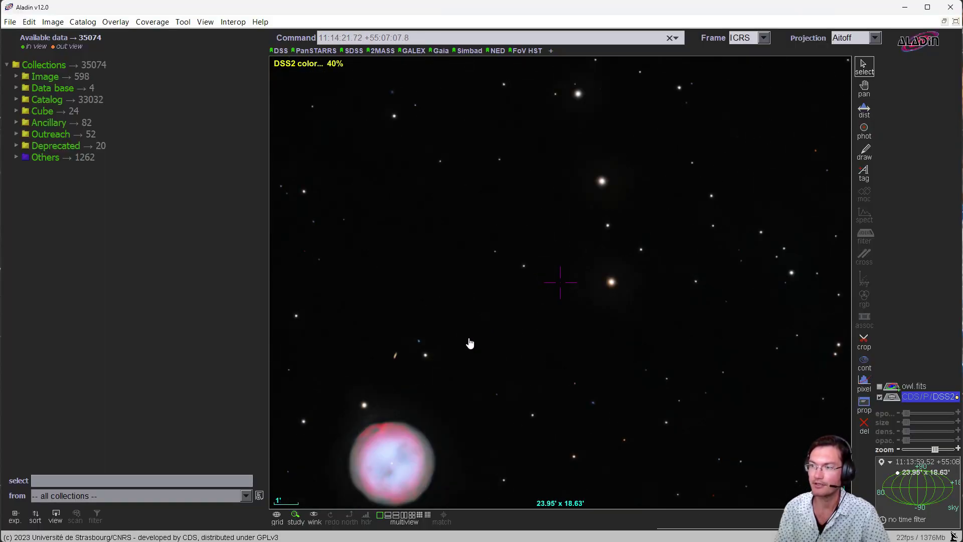
left_click_drag(458, 415, 477, 369)
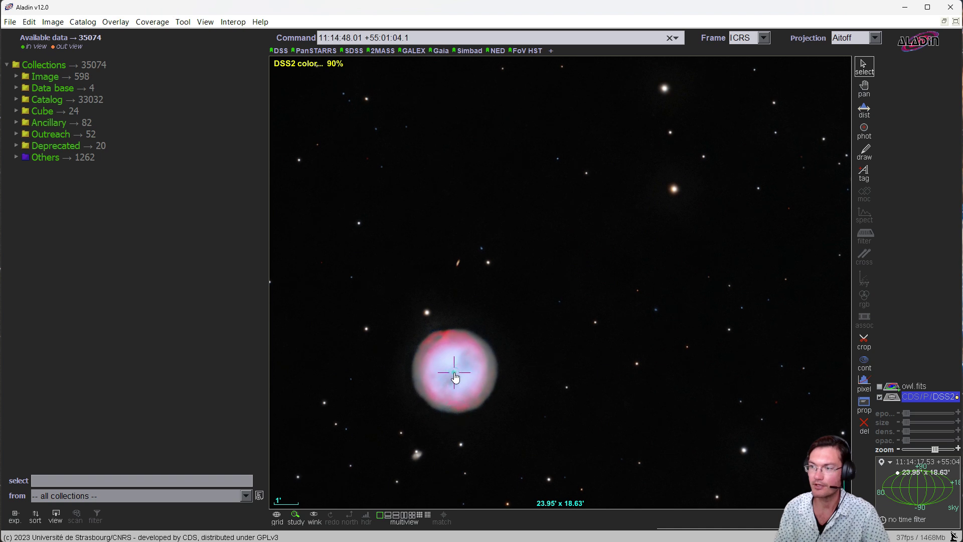
left_click(455, 373)
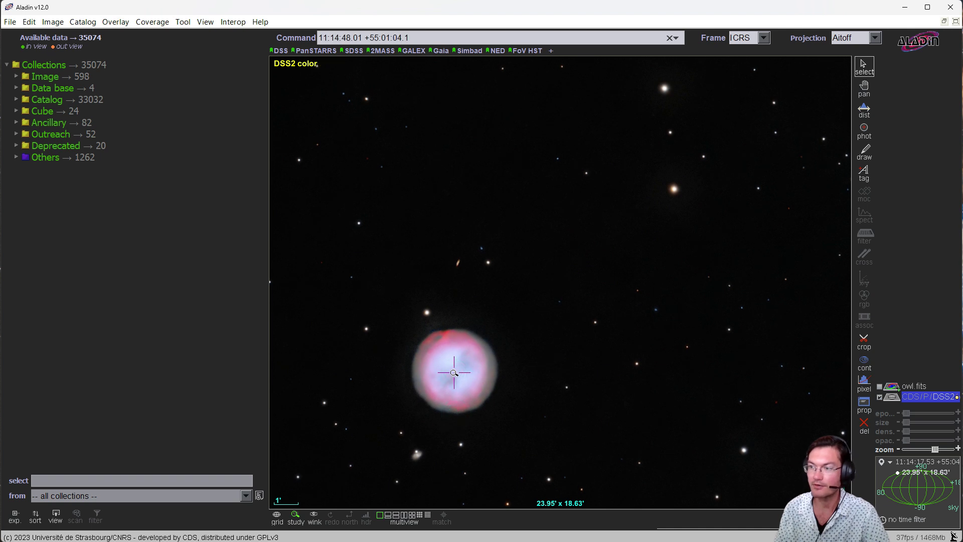
left_click(453, 372)
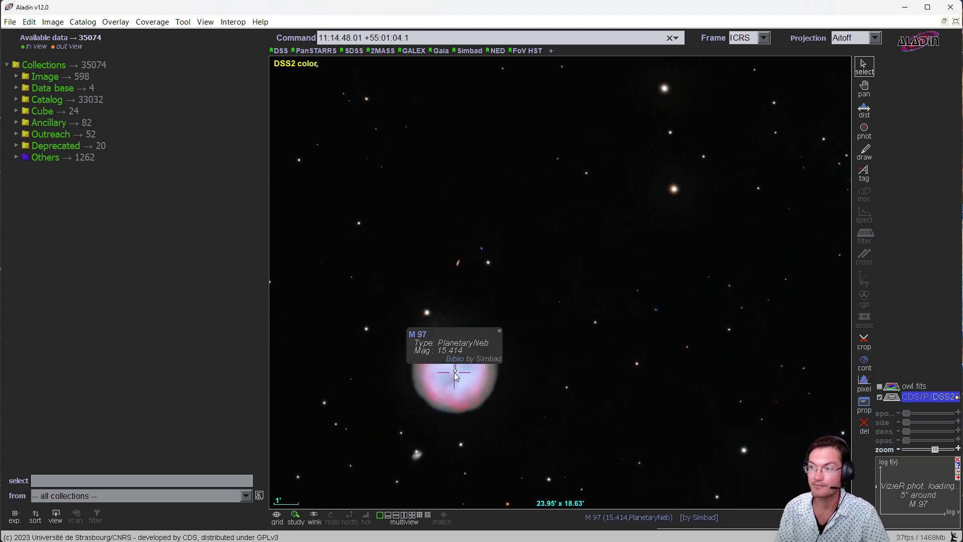
left_click(457, 266)
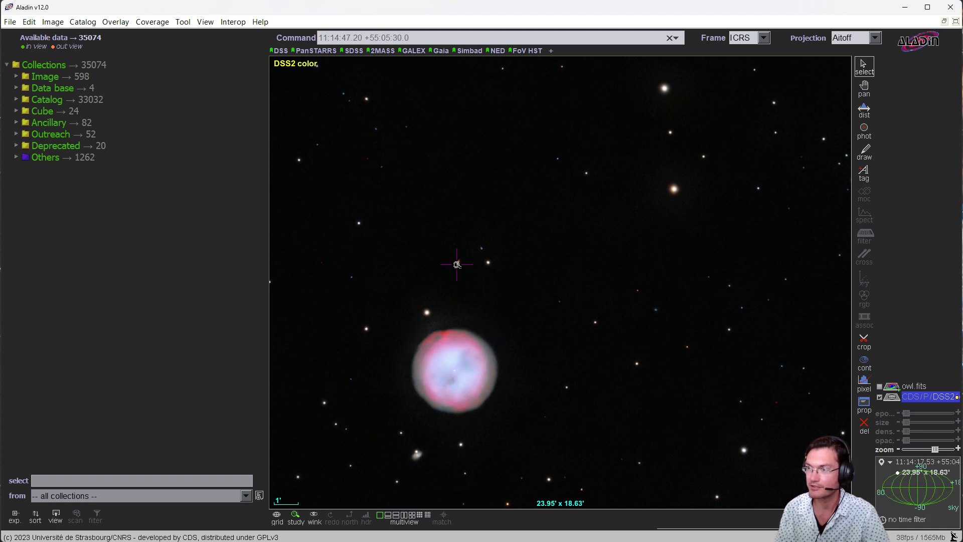
Identify the small galaxy as 2MFGC 8778 and view its SIMBAD page, then return to Aladin.
left_click(457, 265)
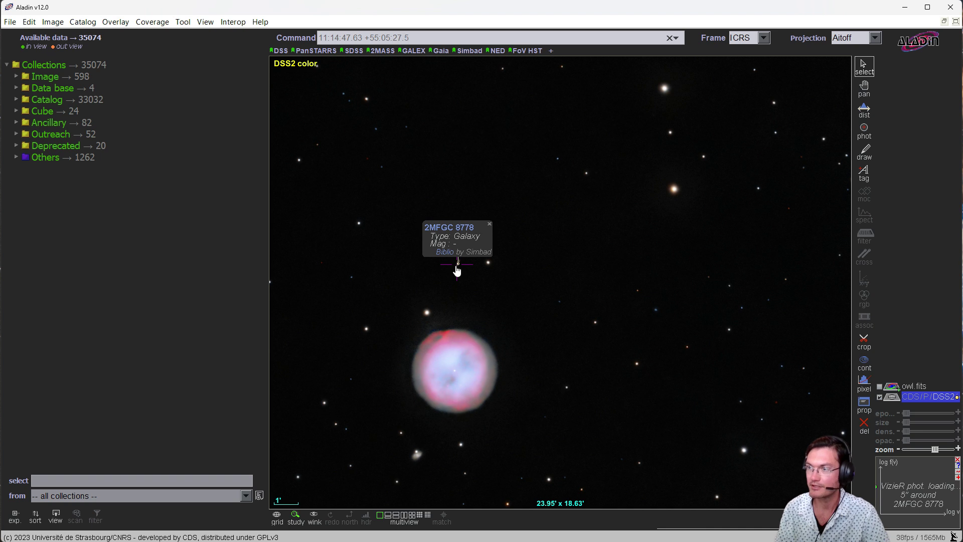
left_click(440, 241)
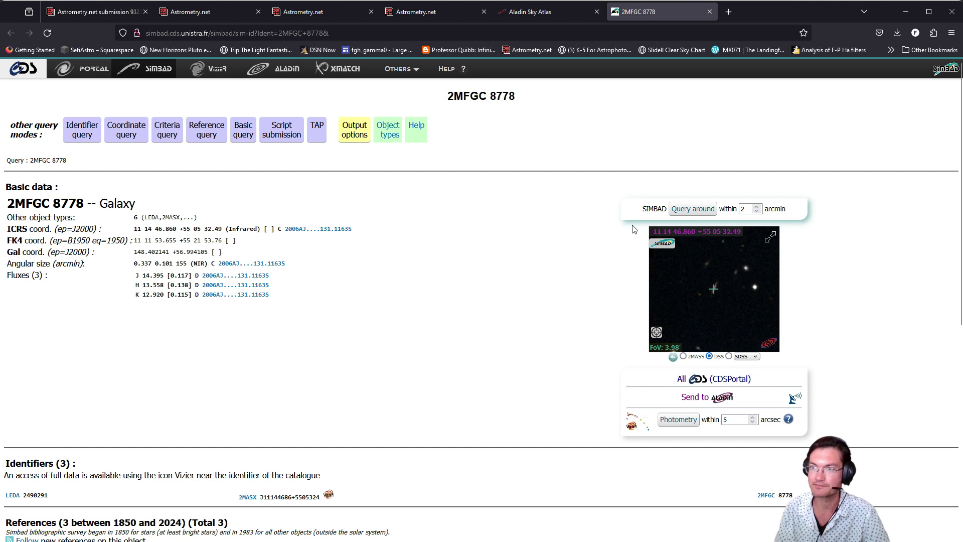
left_click(904, 16)
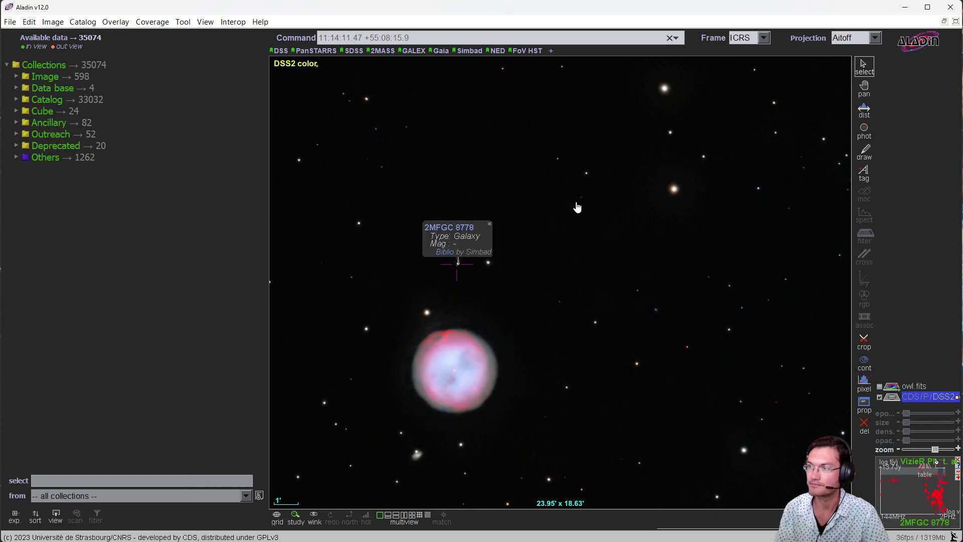
Pan to another faint galaxy, identify it as 2MASX J11143512+5529154, and select its redshift 0.05736.
left_click_drag(576, 207, 515, 458)
left_click_drag(570, 189, 604, 413)
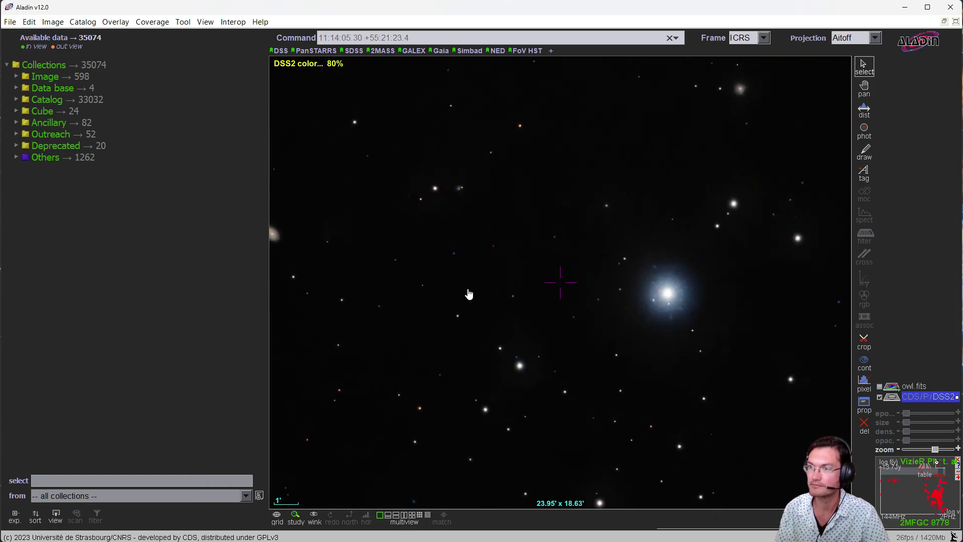
left_click_drag(451, 281, 612, 368)
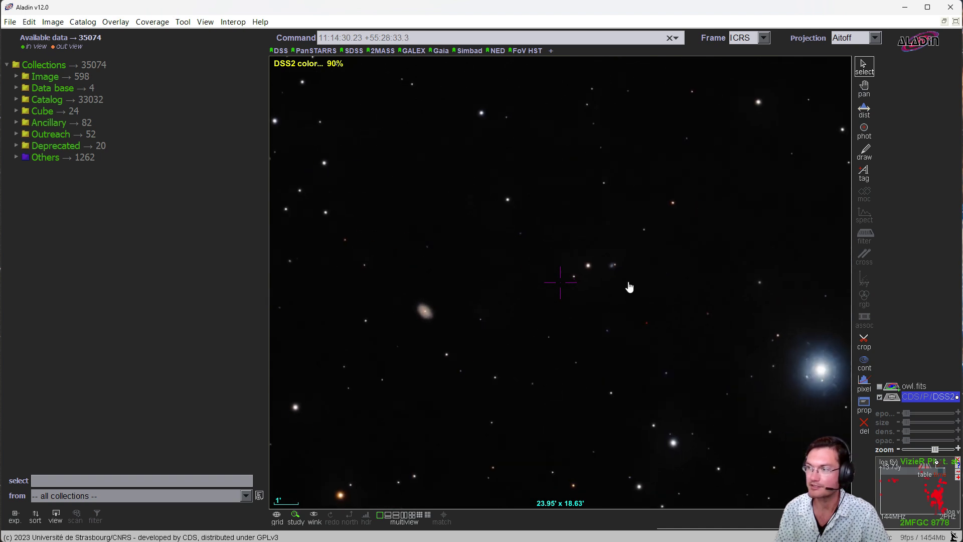
scroll(629, 287, "up", 2)
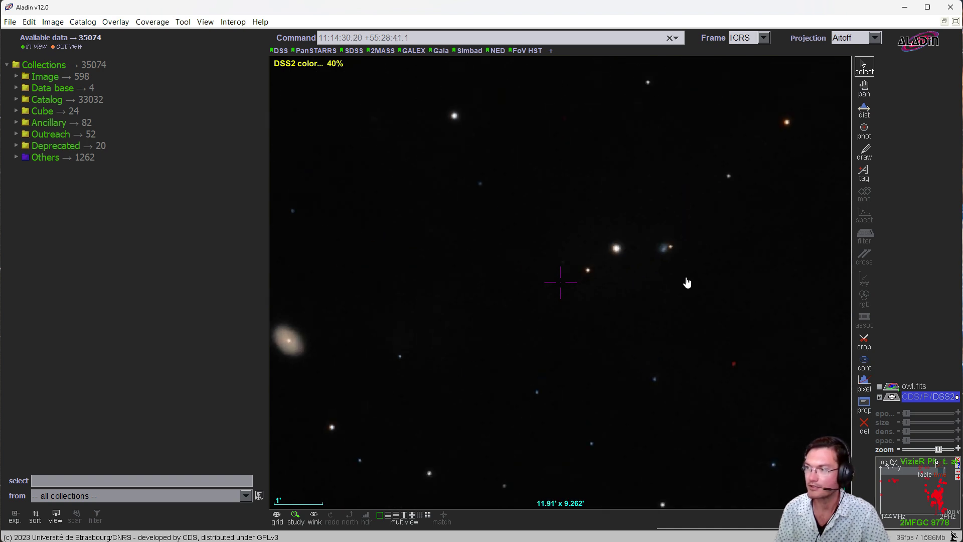
left_click_drag(686, 282, 634, 294)
left_click(621, 257)
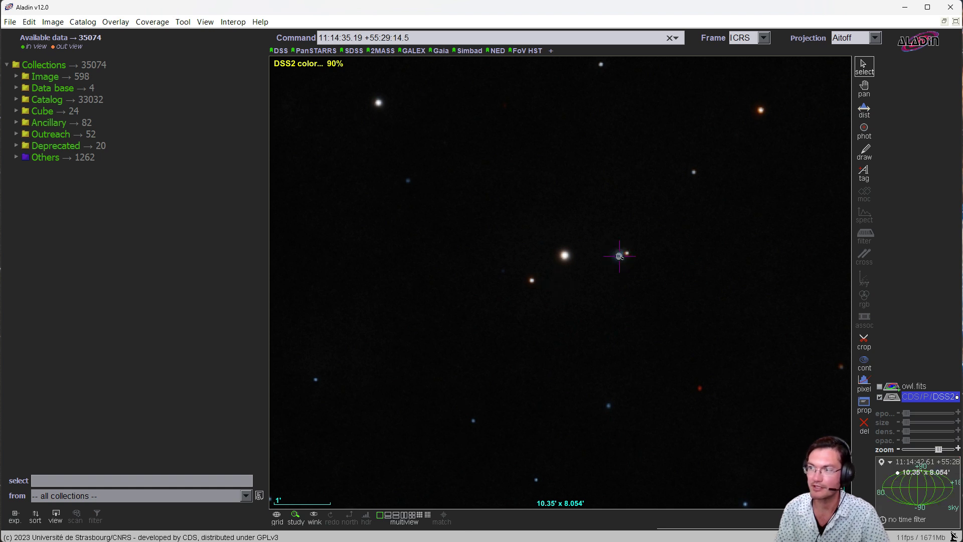
left_click(619, 257)
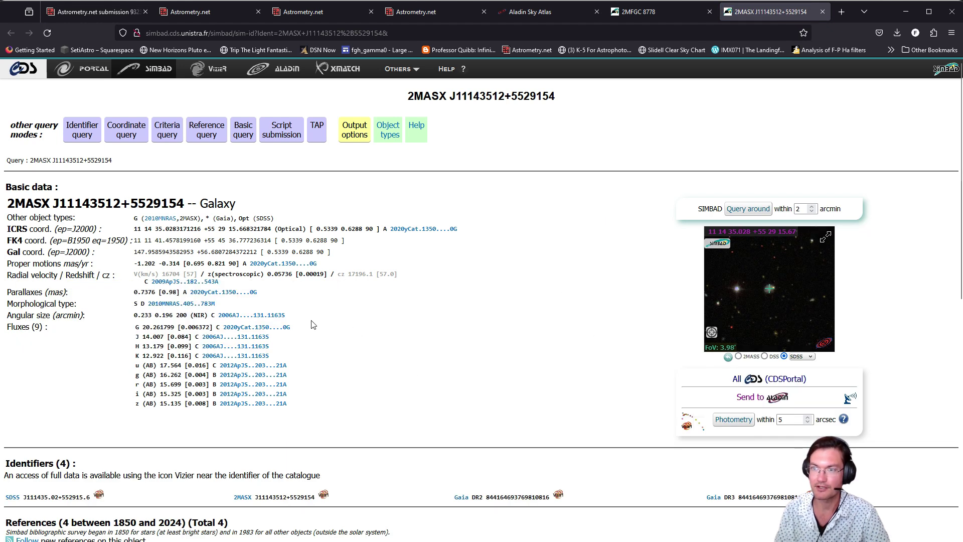
double_click(269, 276)
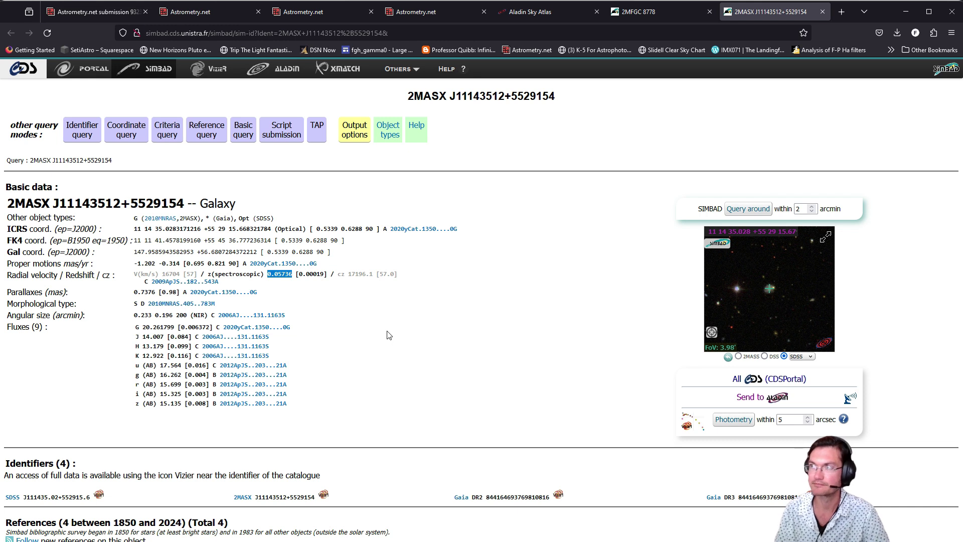
left_click(288, 252)
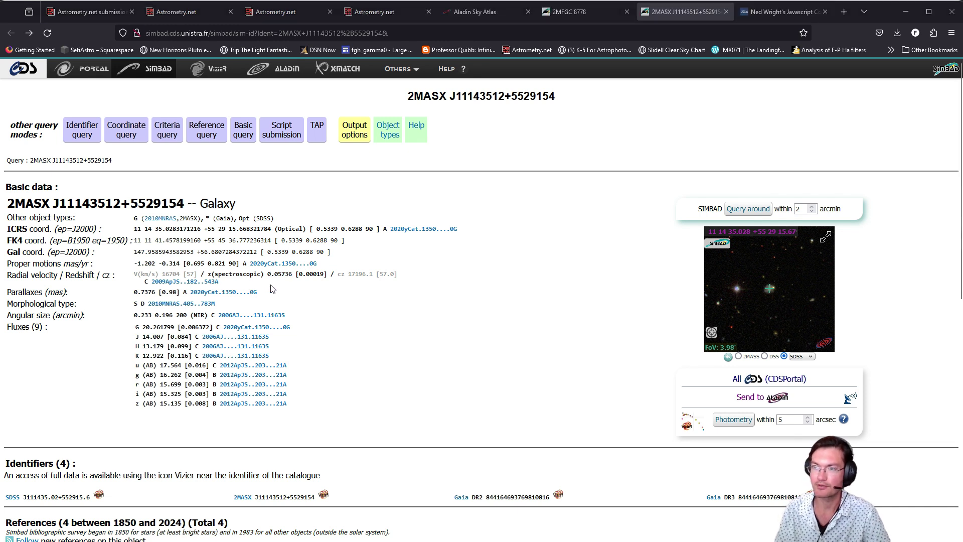
Compute the flat-universe comoving distance for z = 0.05736: 244.0 Mpc, about 0.796 Gly.
left_click(774, 15)
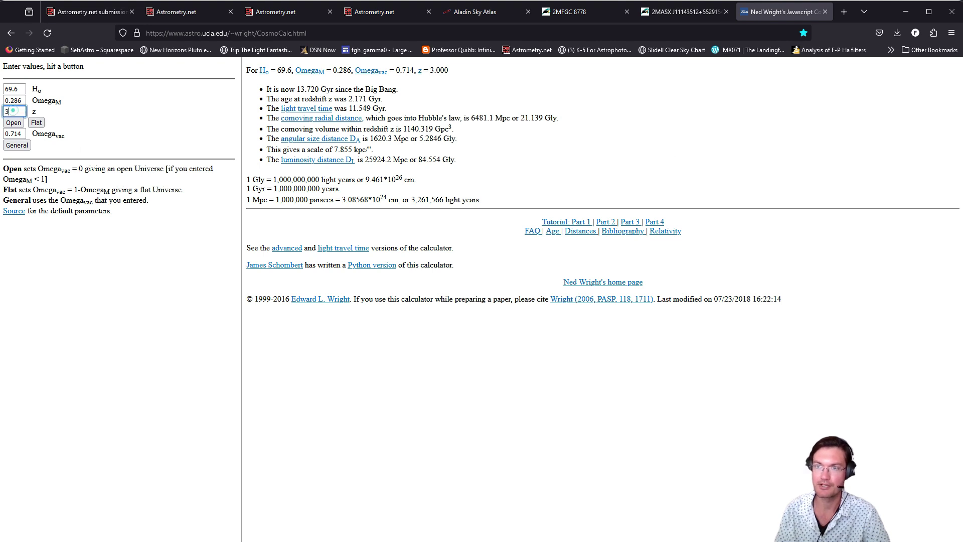
double_click(10, 112)
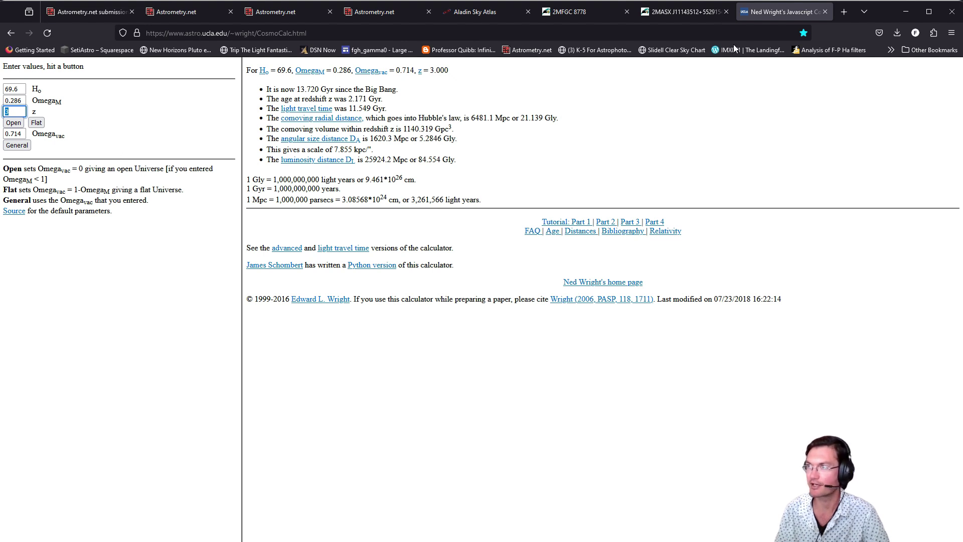
left_click(666, 14)
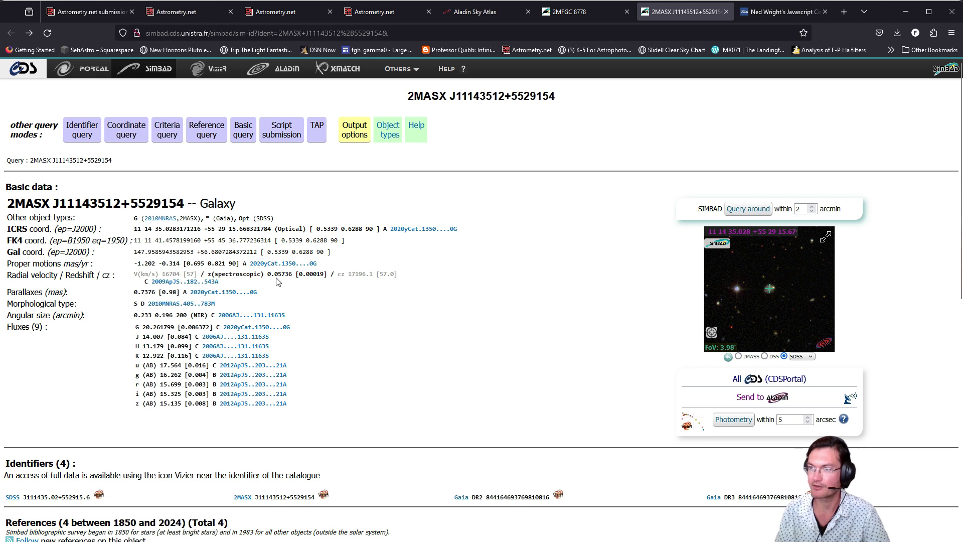
left_click_drag(206, 275, 294, 273)
left_click(295, 291)
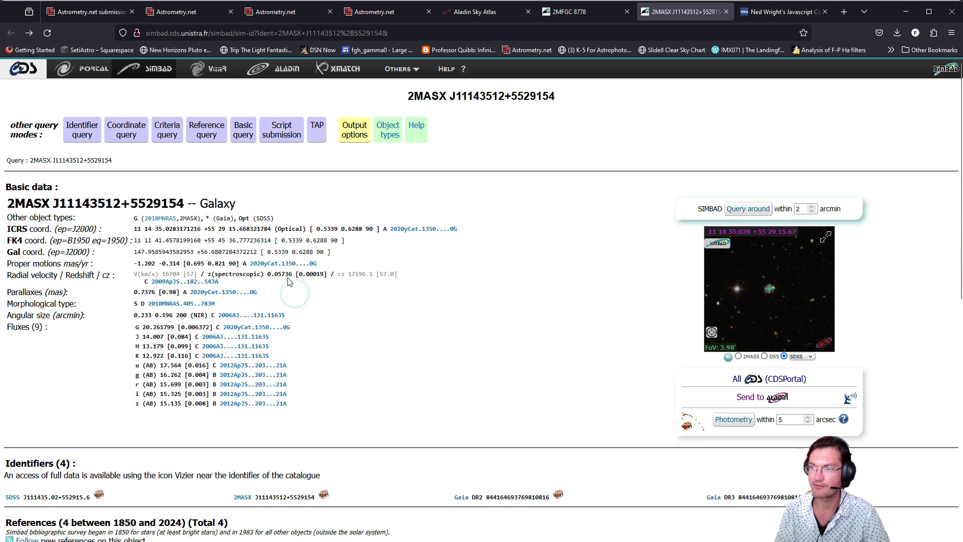
left_click(792, 18)
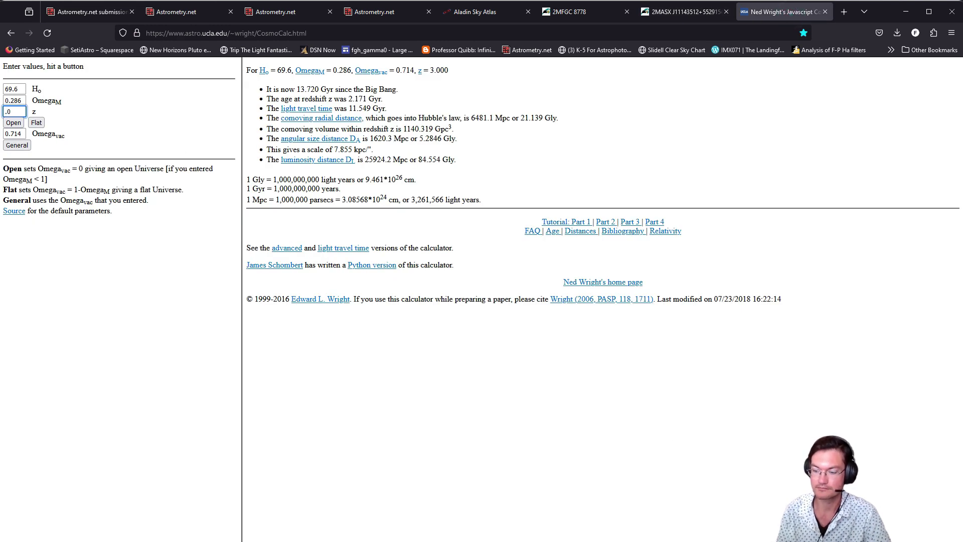
type(".05736")
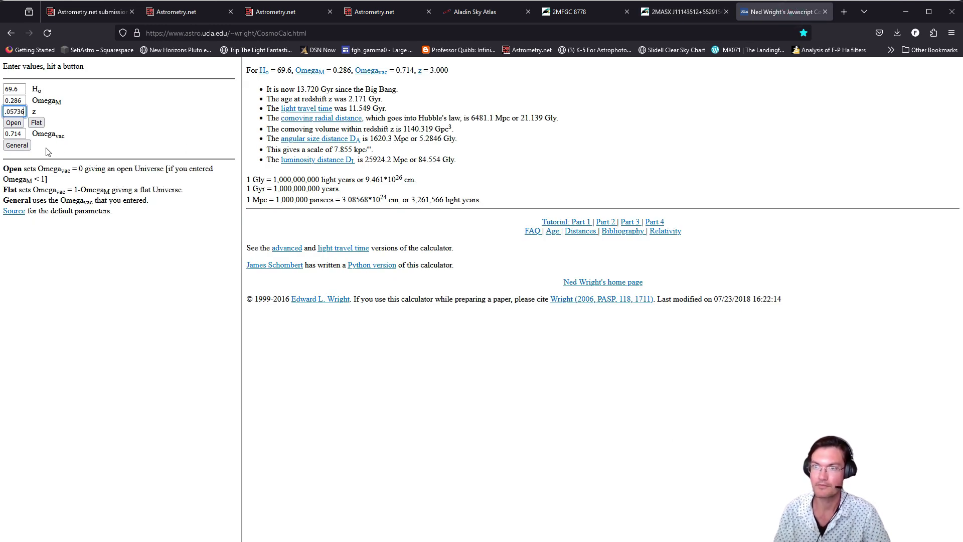
left_click(42, 120)
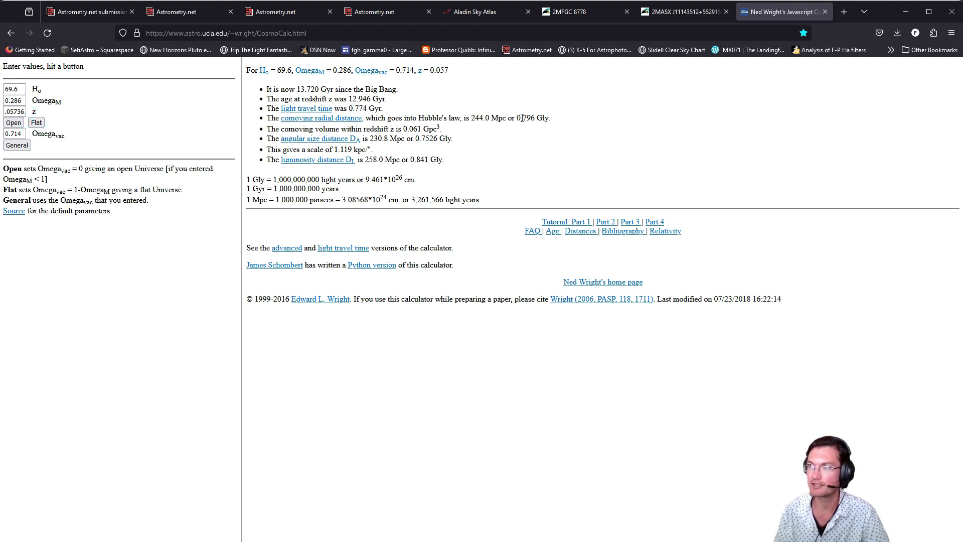
left_click_drag(523, 118, 535, 119)
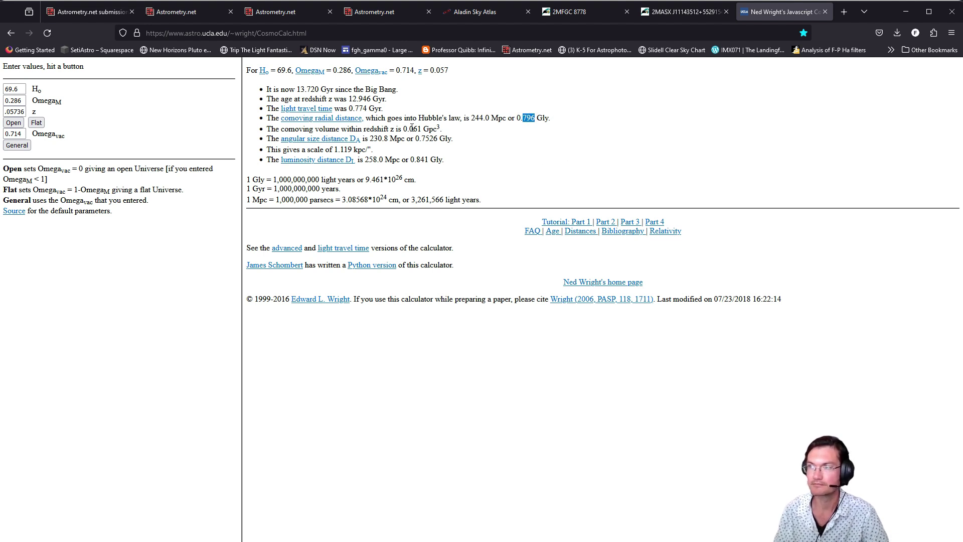
key("alt+Tab")
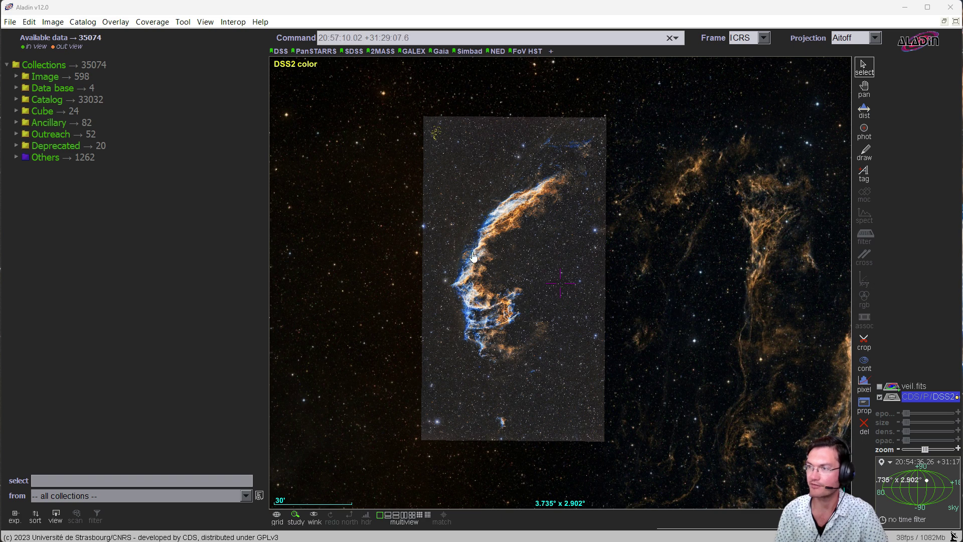
Zoom in west of the Veil filament and mark the faint smudge at 20:57:34.58 +31:34:09.9.
scroll(474, 256, "up", 2)
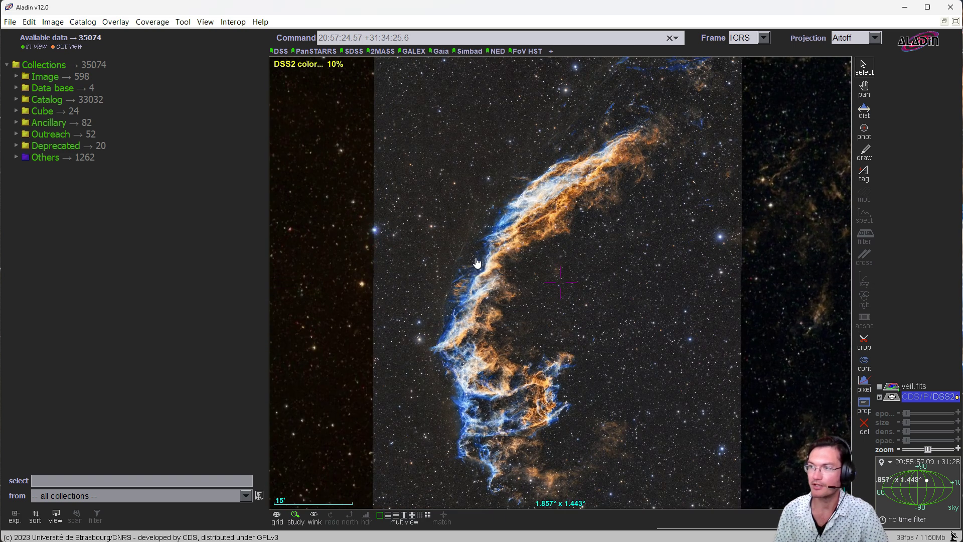
scroll(476, 263, "up", 3)
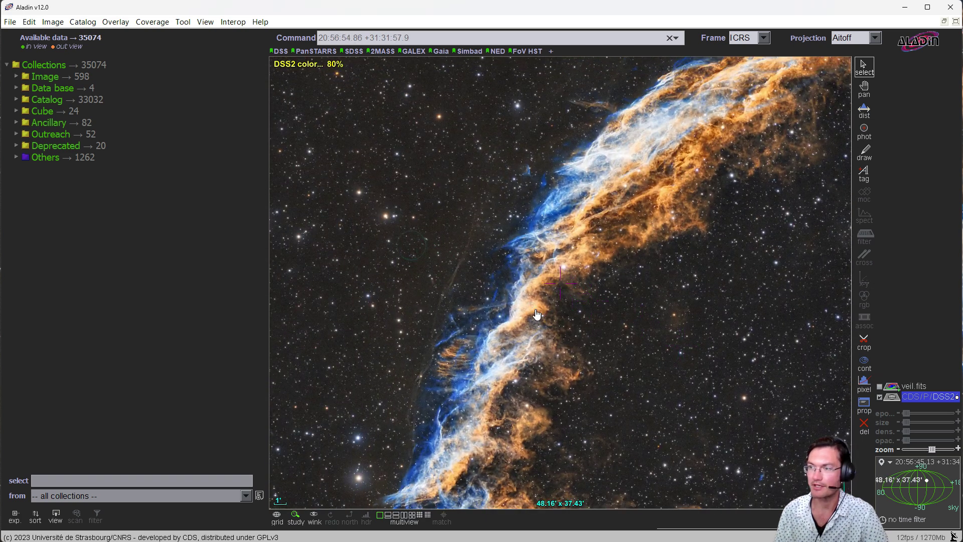
scroll(402, 294, "up", 4)
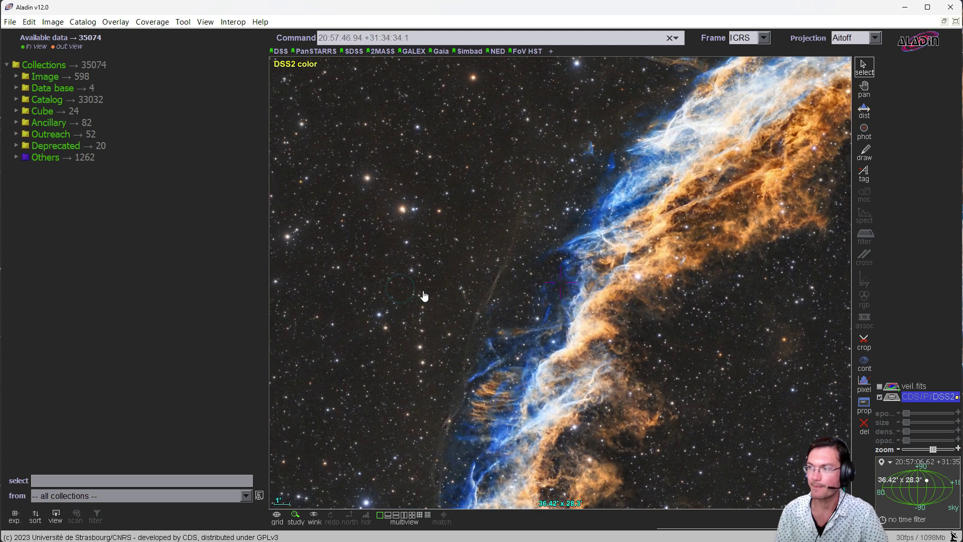
scroll(501, 303, "up", 3)
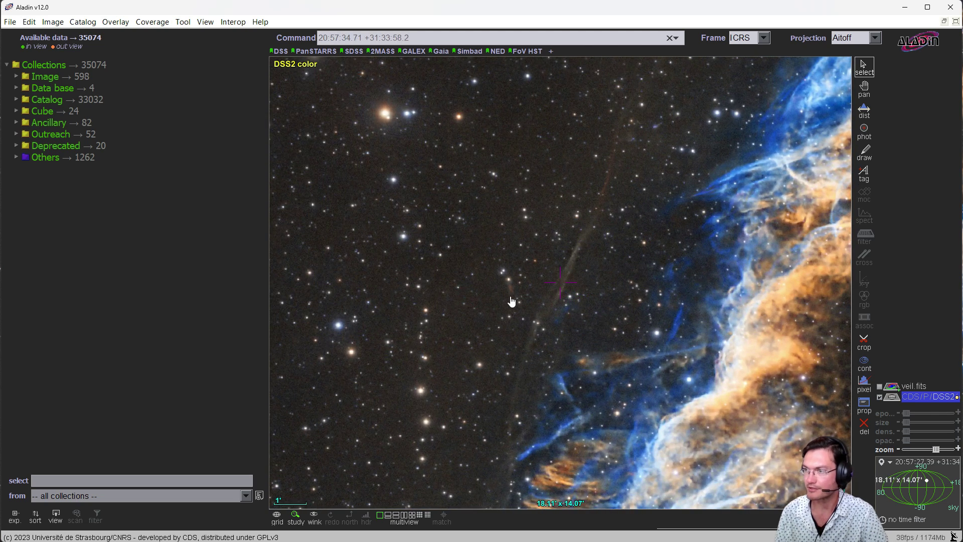
scroll(481, 306, "up", 3)
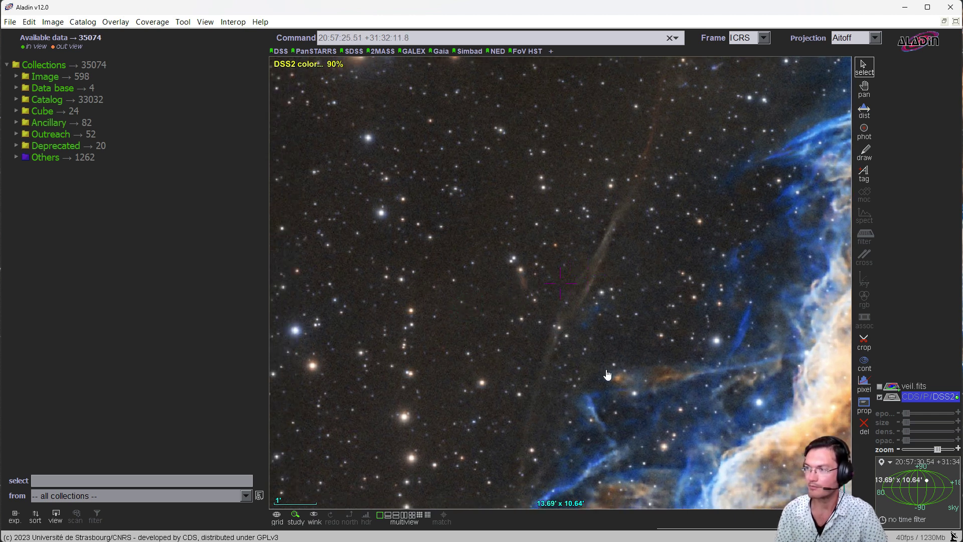
left_click(524, 283)
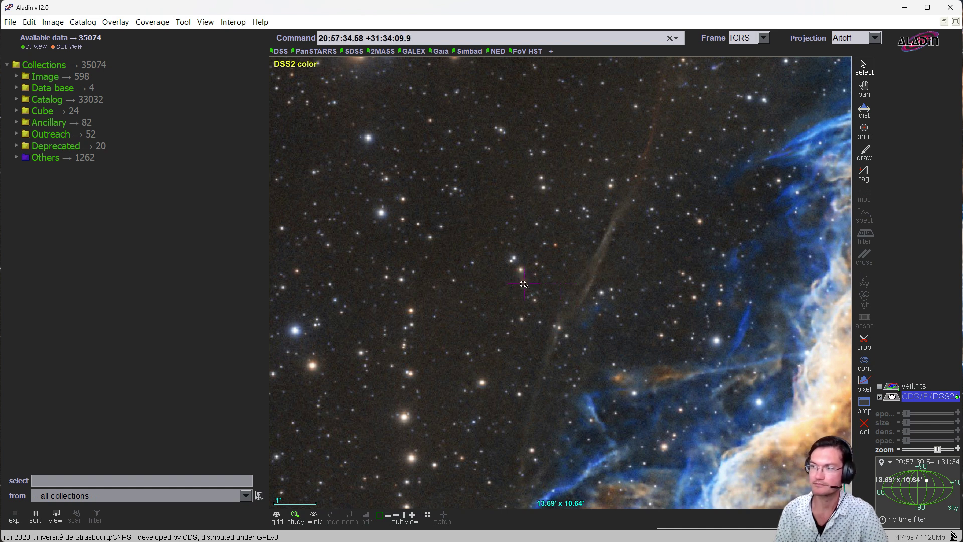
Open 2MFGC 15860's SIMBAD record and its 2MASX entry in VizieR, then minimize Firefox.
left_click(523, 284)
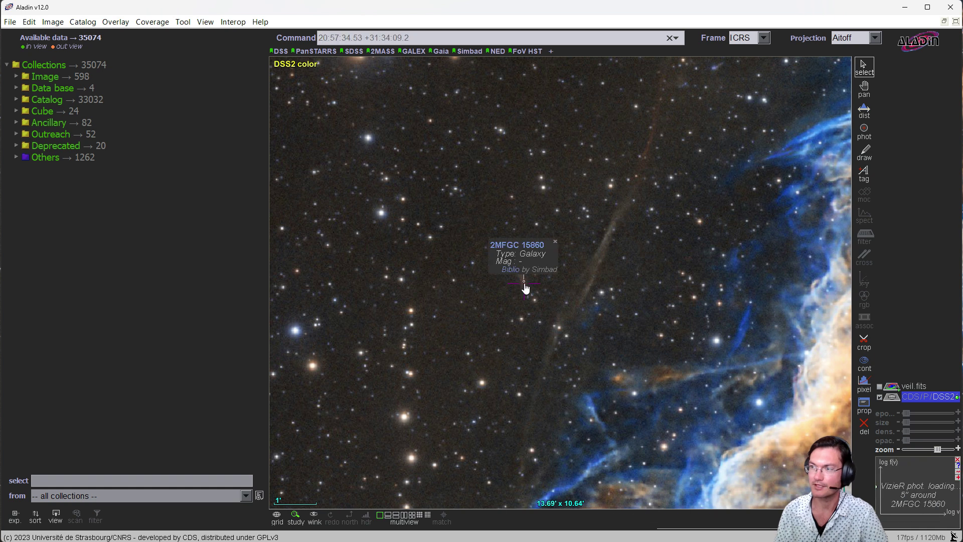
left_click(518, 245)
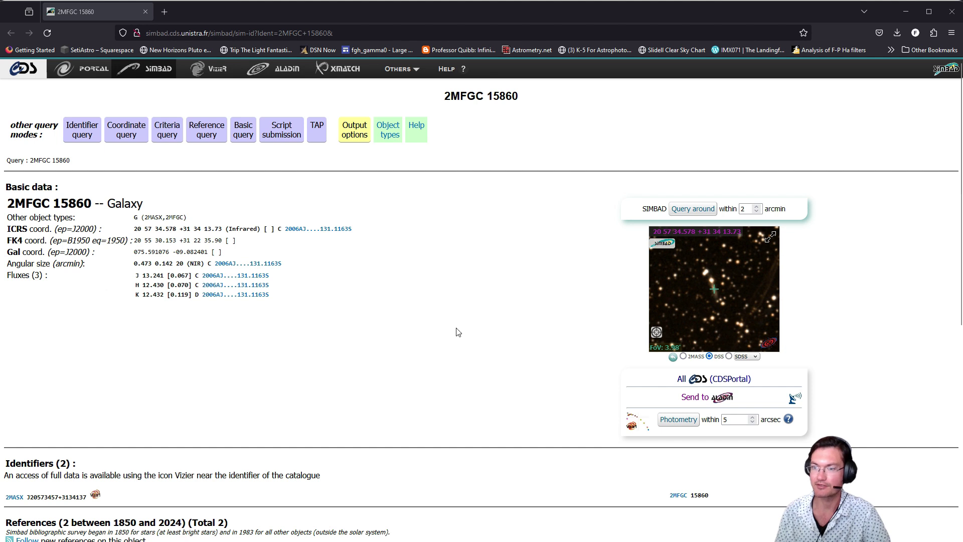
scroll(479, 359, "down", 7)
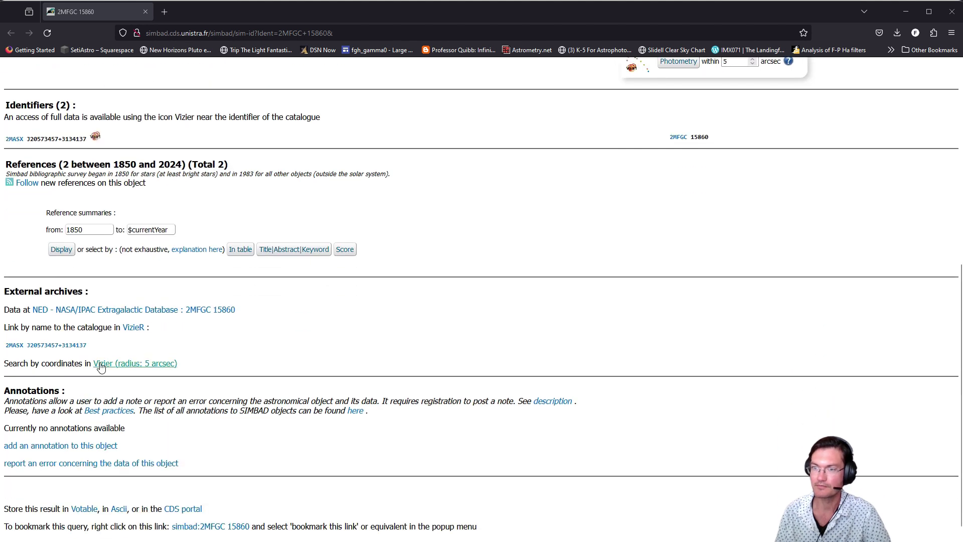
left_click(56, 346)
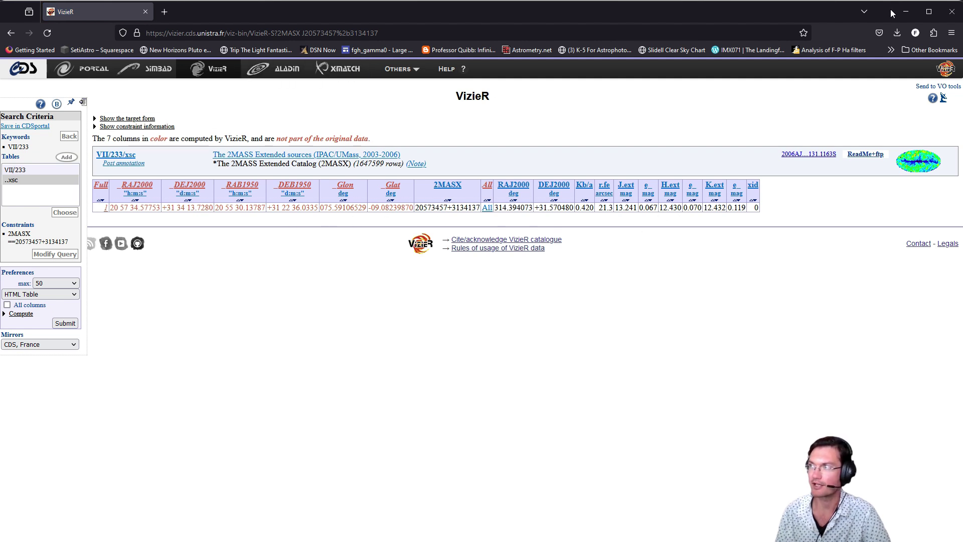
left_click(905, 11)
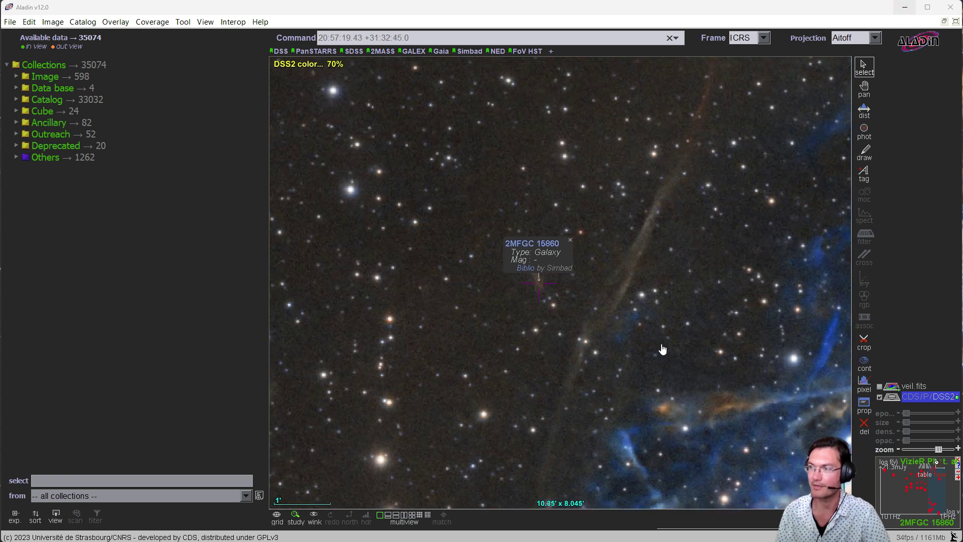
Zoom out until the Veil filament and the 2MFGC 15860 label are both visible.
scroll(662, 350, "down", 4)
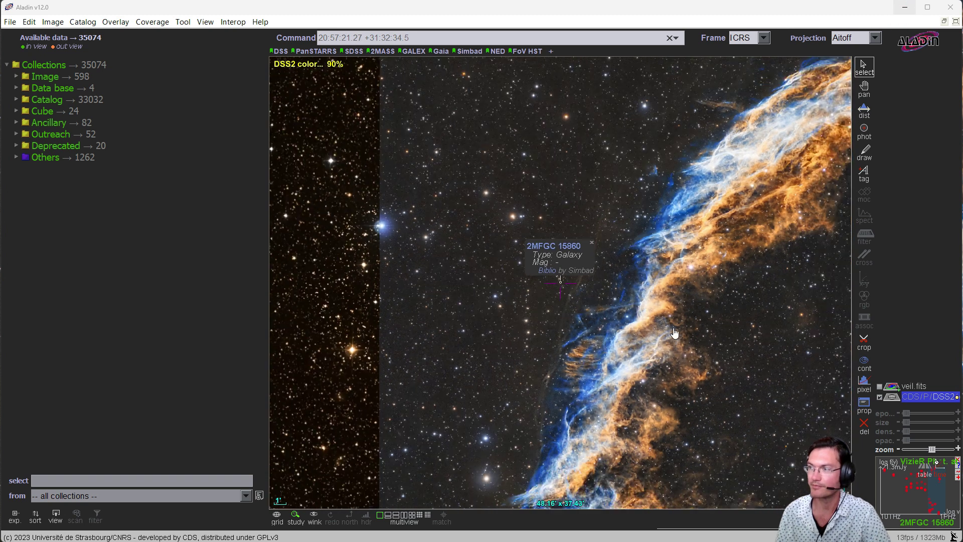
scroll(674, 333, "down", 2)
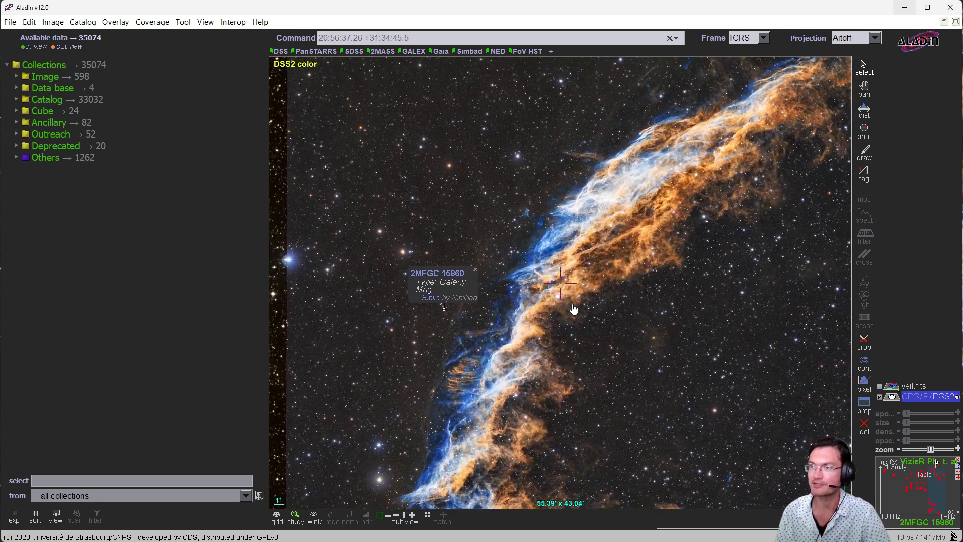
scroll(574, 309, "down", 2)
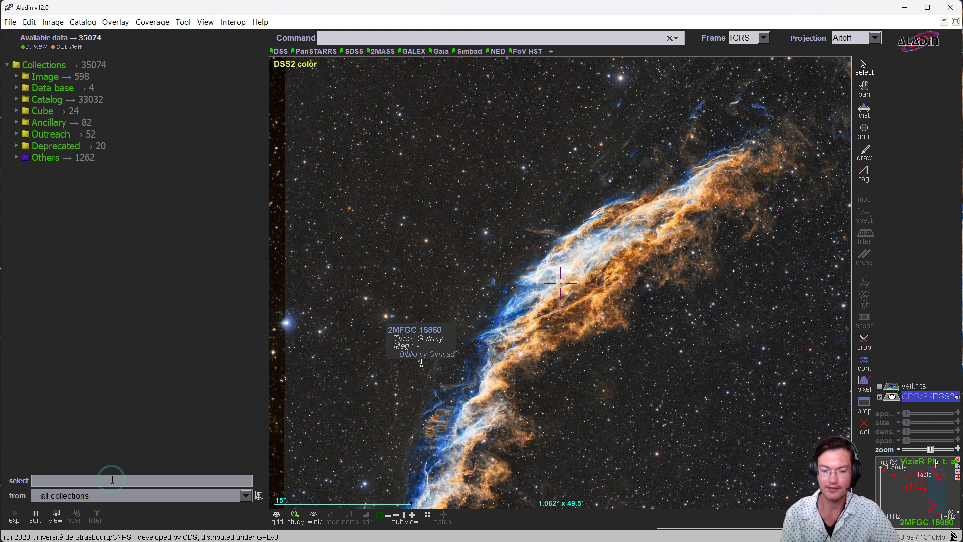
Filter for 'hyperleda', add PGC HyperLEDA, then load 'Hyperleda data for HCG galaxies (tablea3)' over DSS2.
type("hyperled")
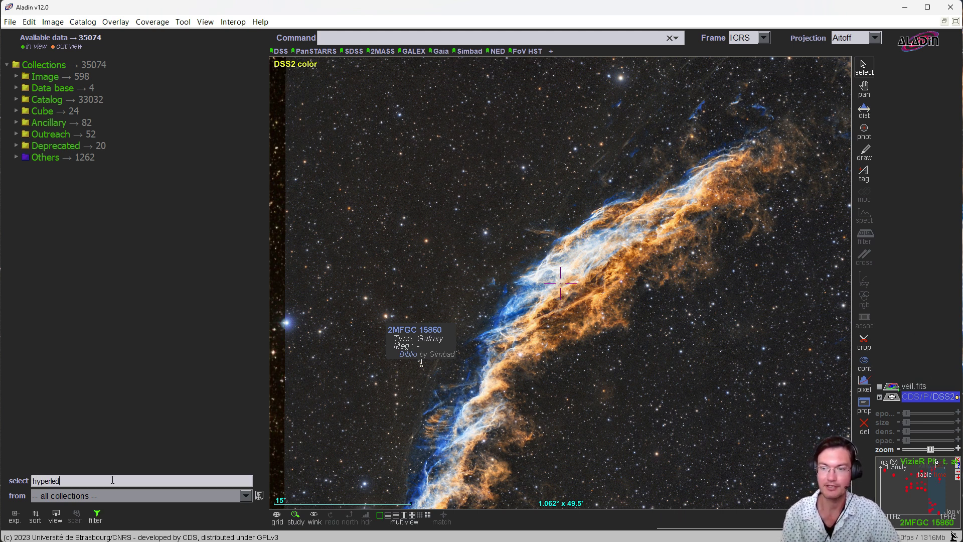
type("a")
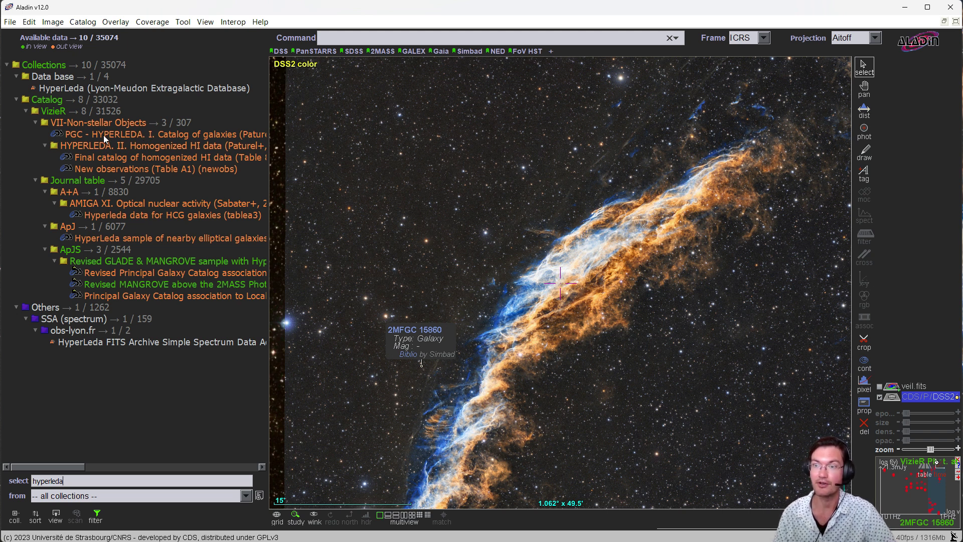
double_click(104, 139)
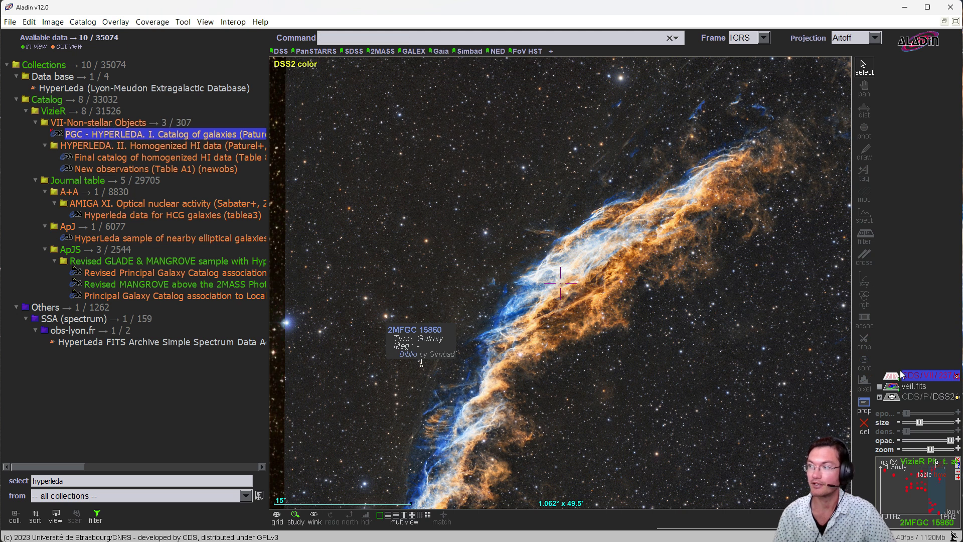
left_click(922, 396)
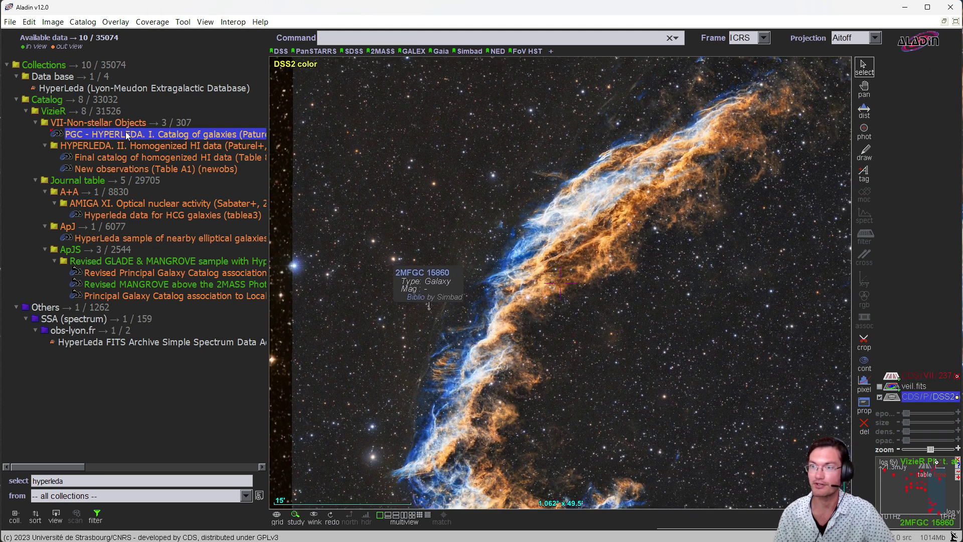
left_click(154, 215)
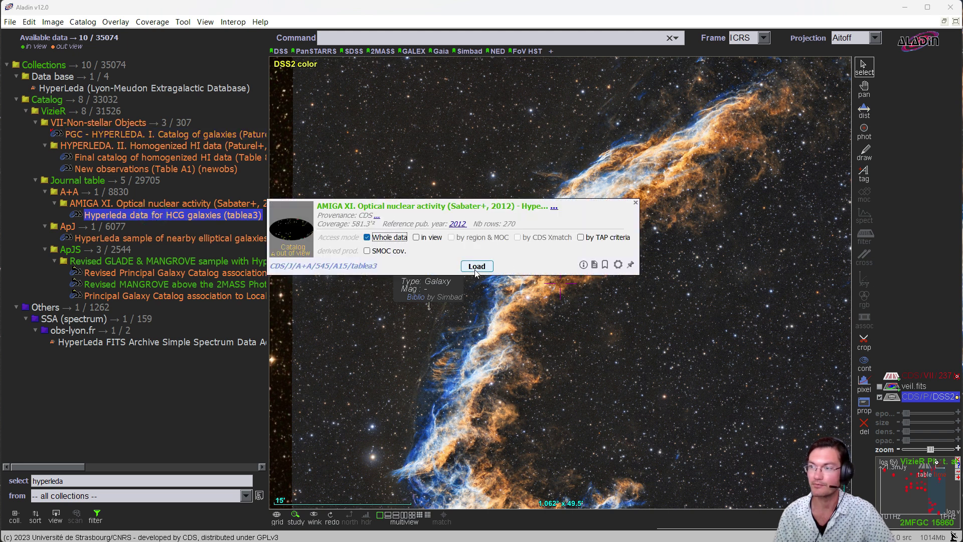
left_click(475, 266)
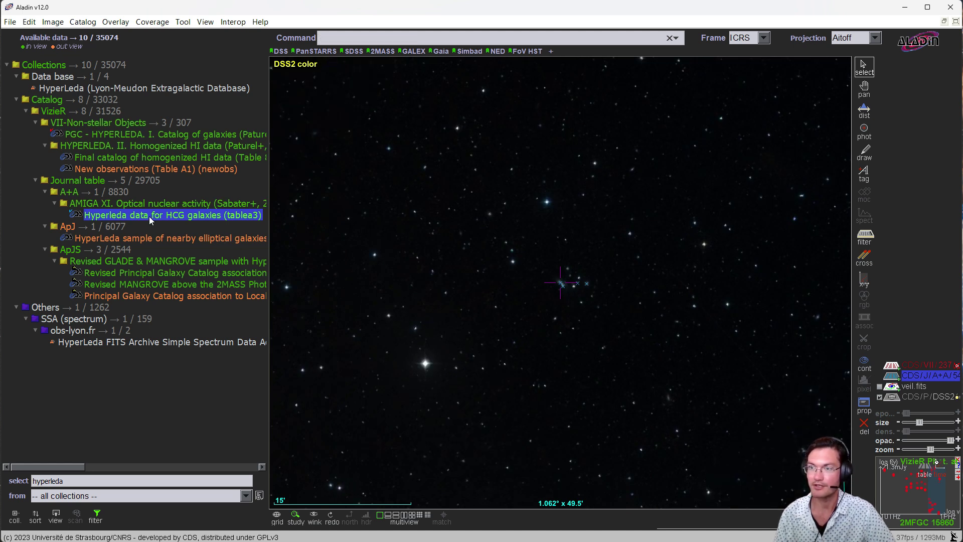
scroll(567, 293, "up", 1)
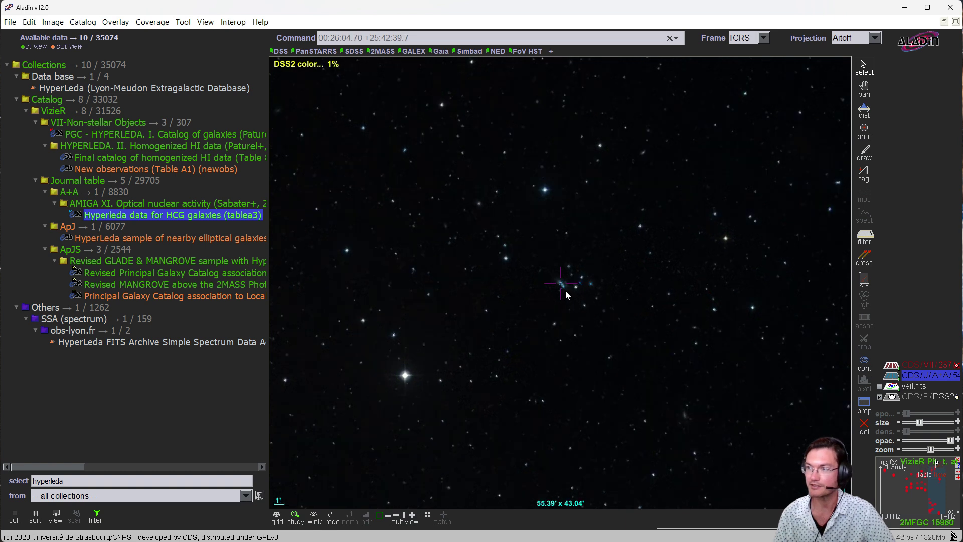
scroll(576, 296, "up", 2)
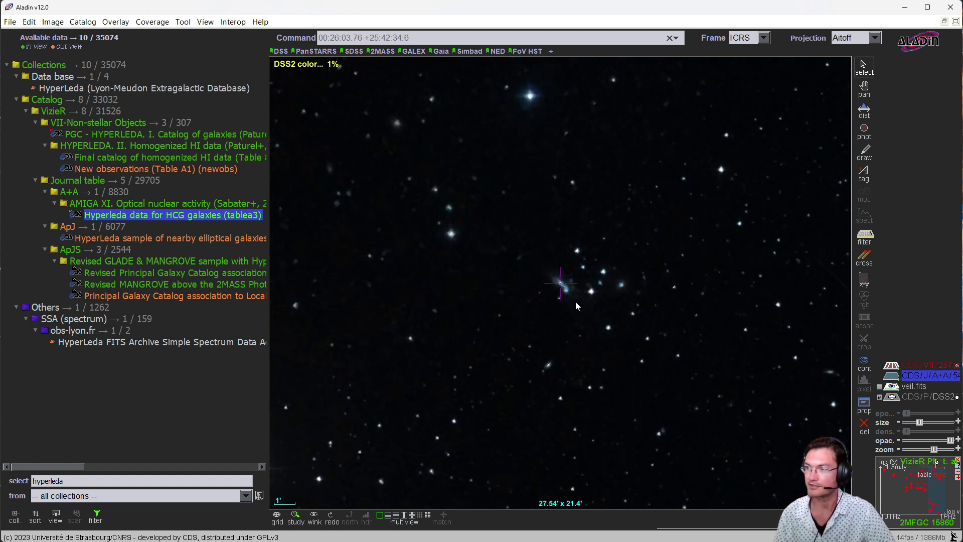
Show the HyperLEDA rows for HCG 001b, 001a (SFN) and 001d (AGN, B −19.155), then zoom out.
left_click(567, 292)
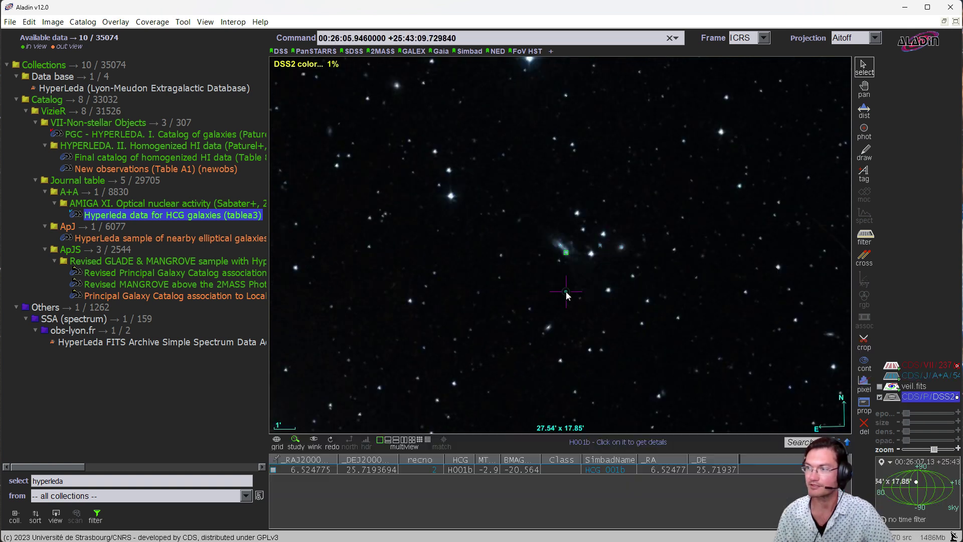
left_click(561, 247)
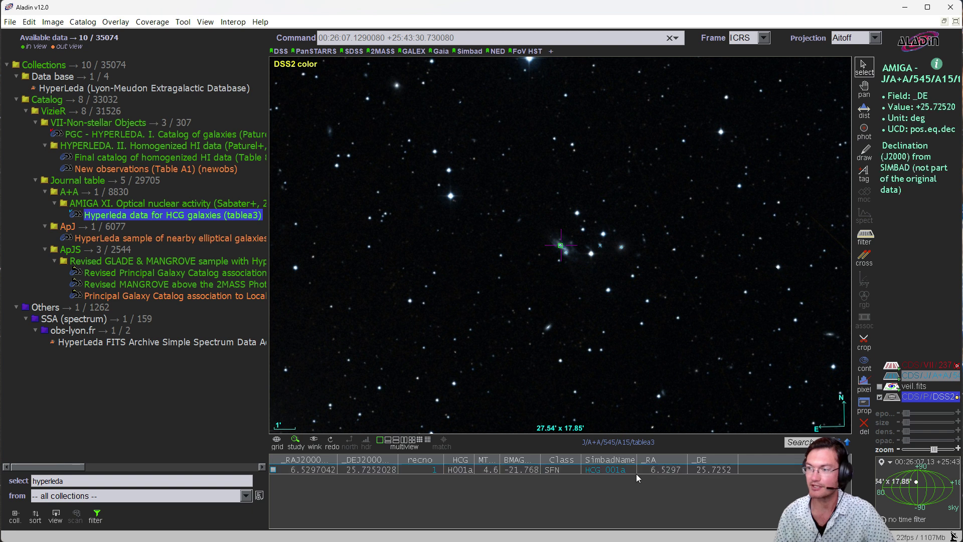
left_click(599, 246)
scroll(493, 317, "down", 1)
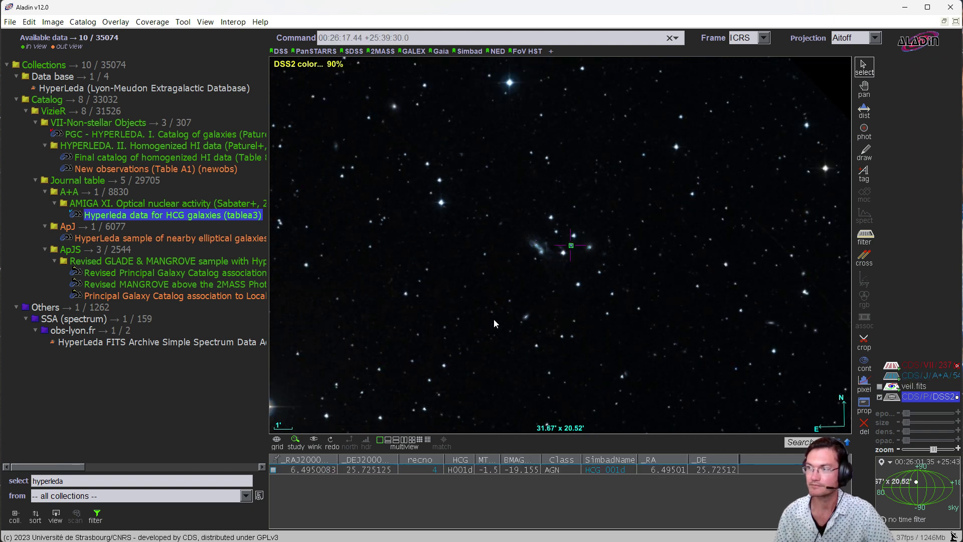
scroll(493, 323, "down", 3)
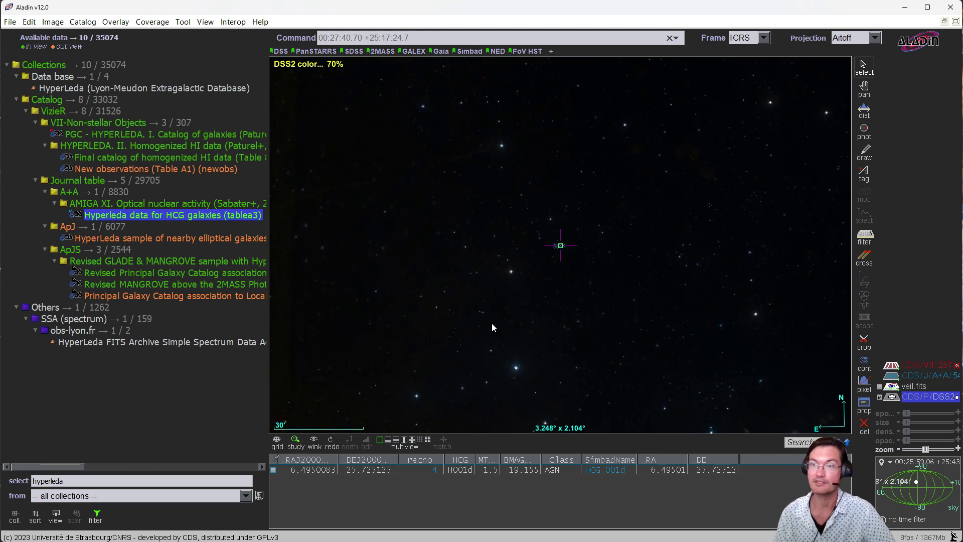